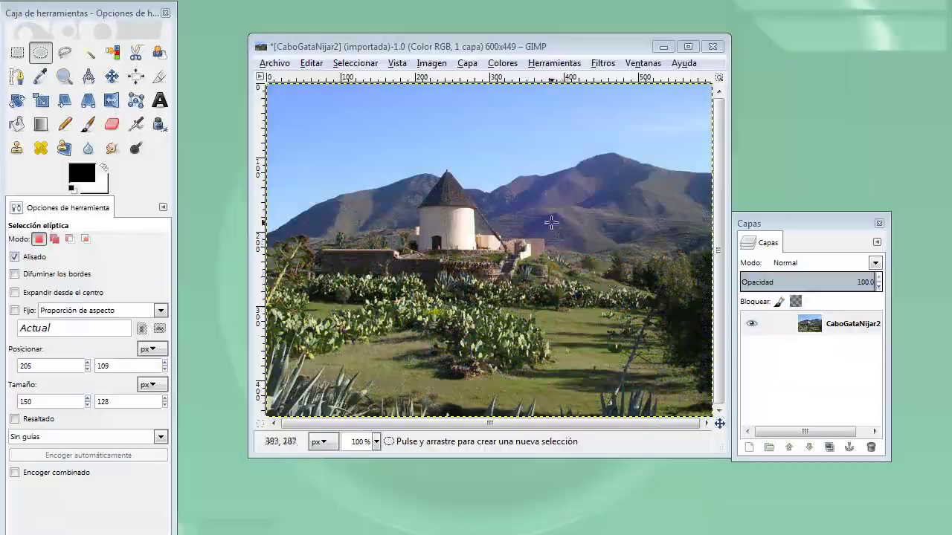
Step: Tear off the Web filters submenu into a floating window and launch Image Map on the windmill photo
right_click(552, 225)
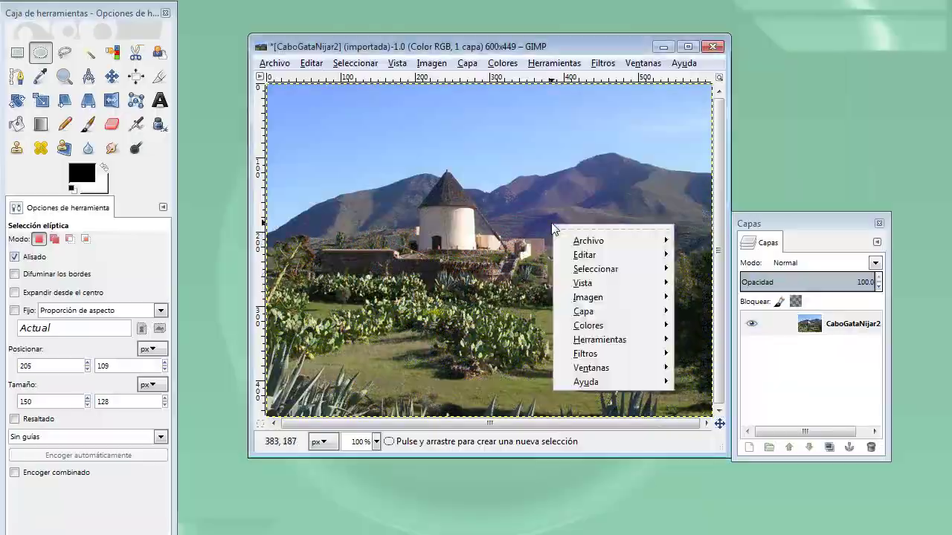
mouse_move(585, 354)
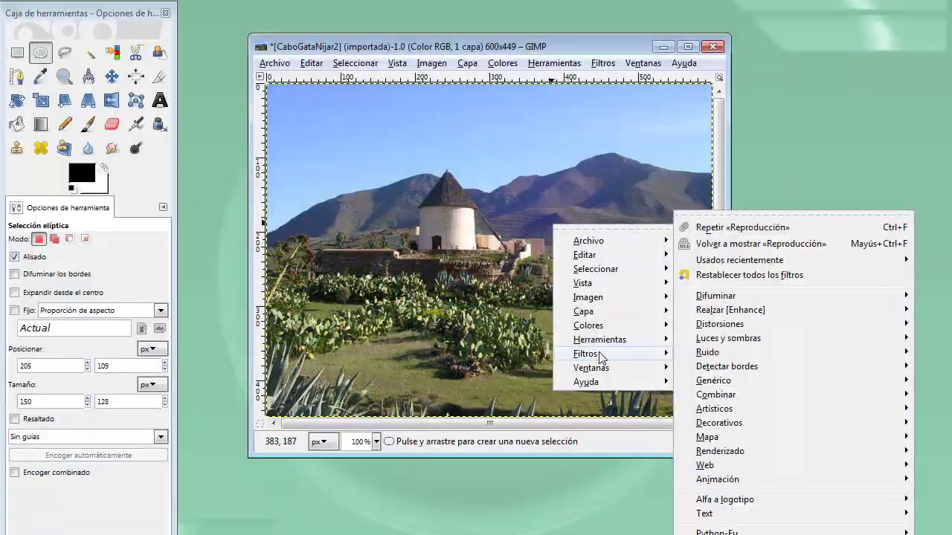
mouse_move(705, 466)
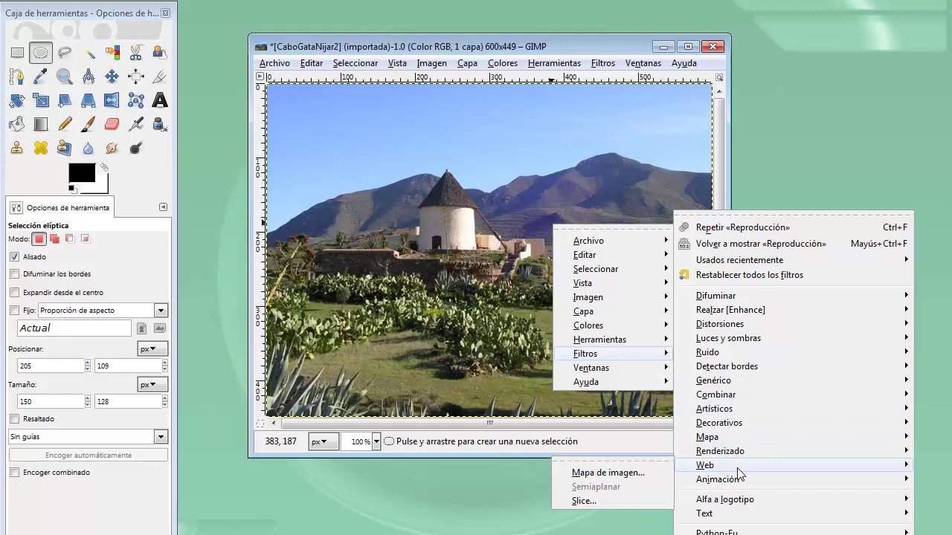
click(631, 463)
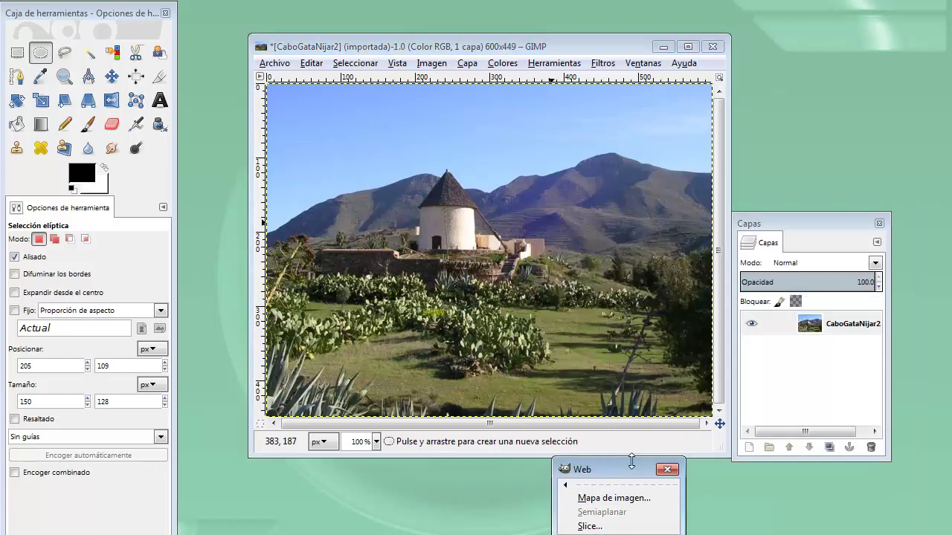
drag(631, 462, 816, 105)
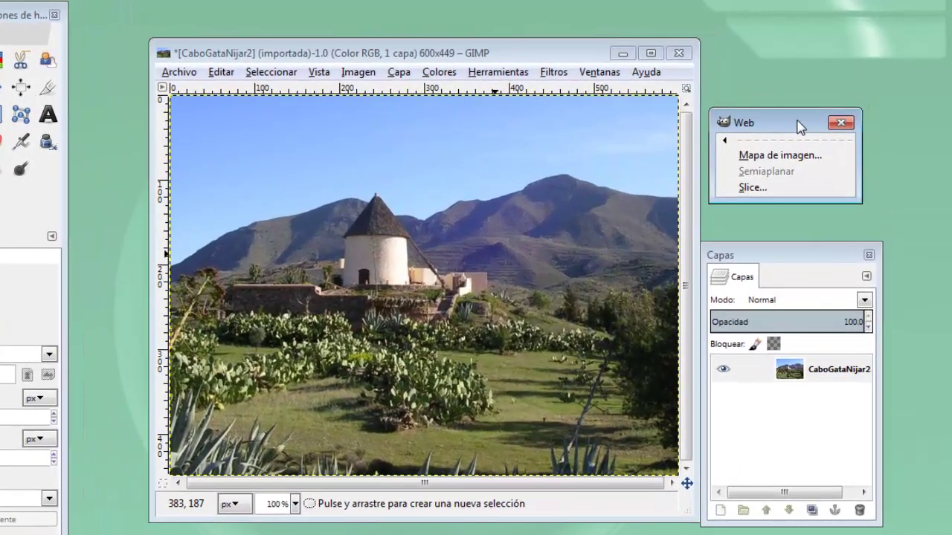
click(779, 157)
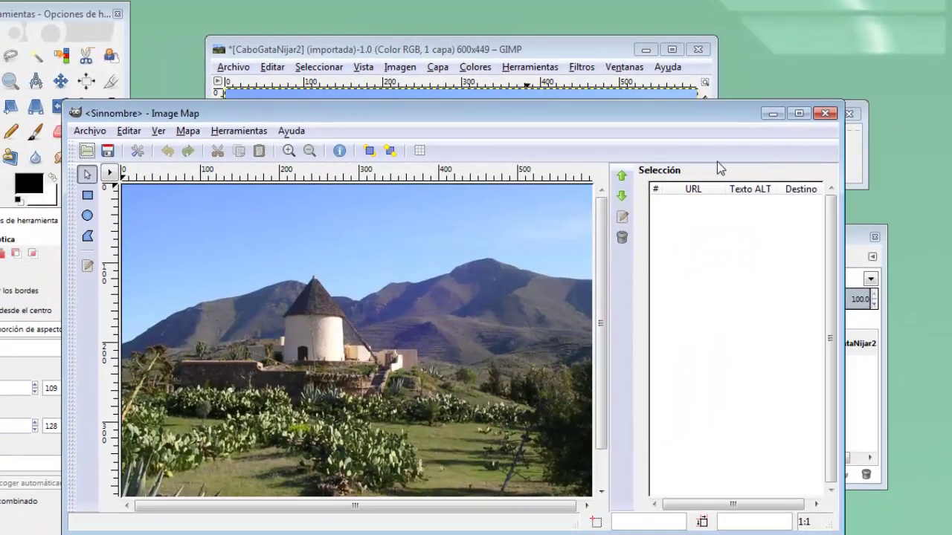
Step: Draw a four-point polygon area around the windmill in the Image Map editor
drag(546, 122, 589, 92)
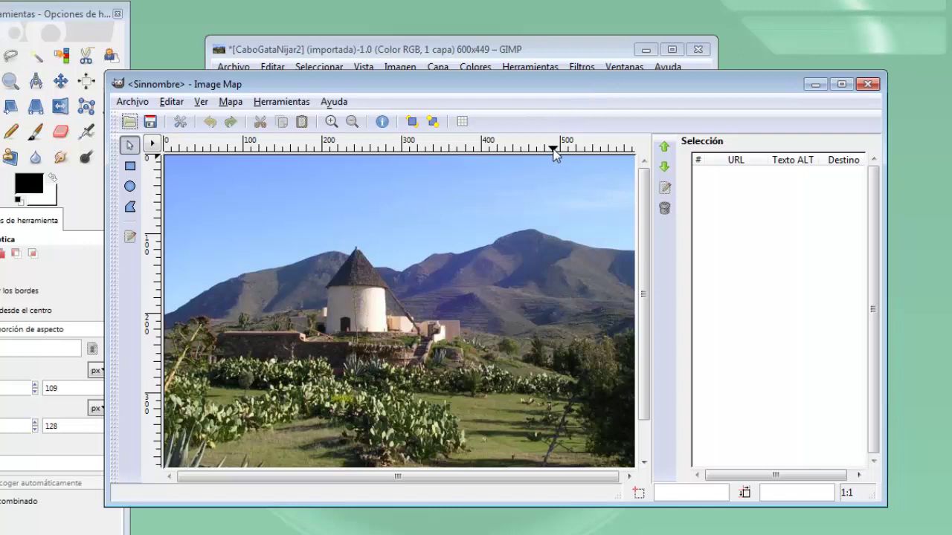
click(129, 207)
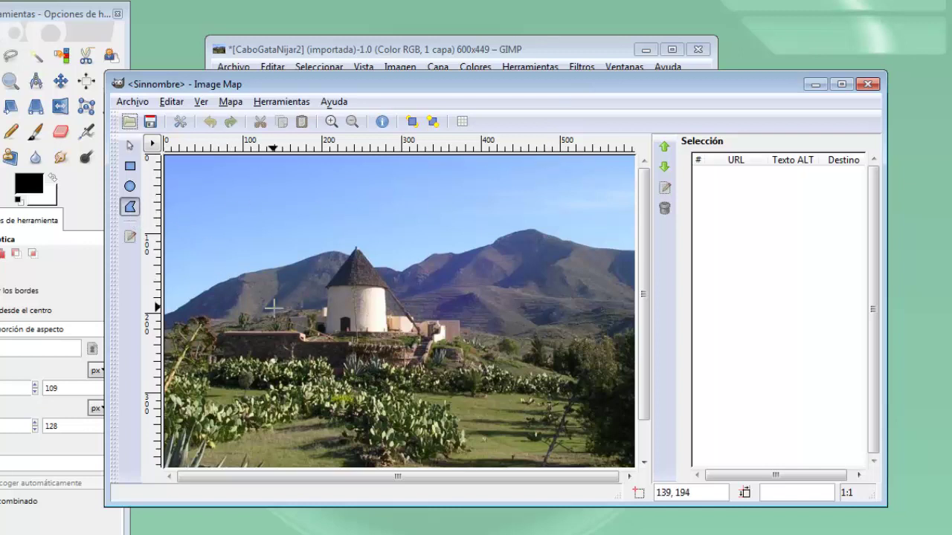
click(326, 335)
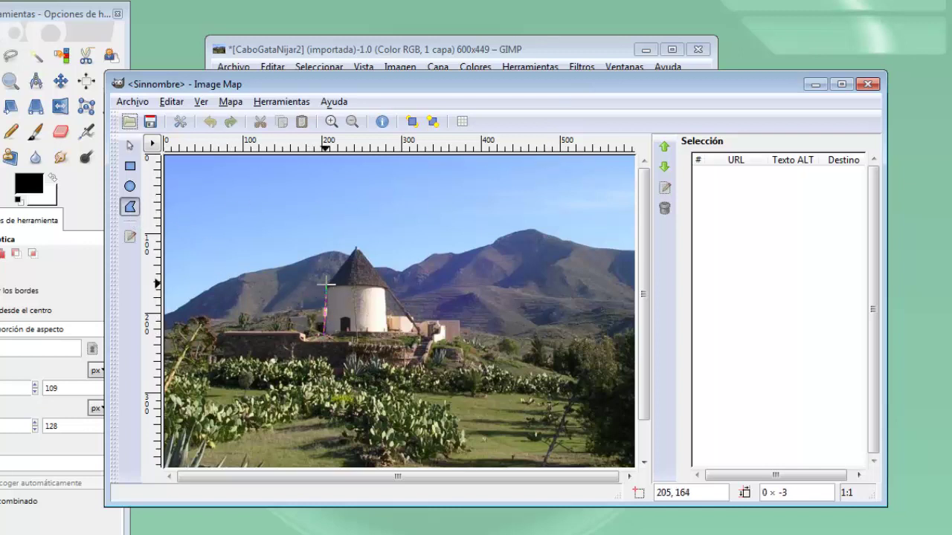
click(356, 249)
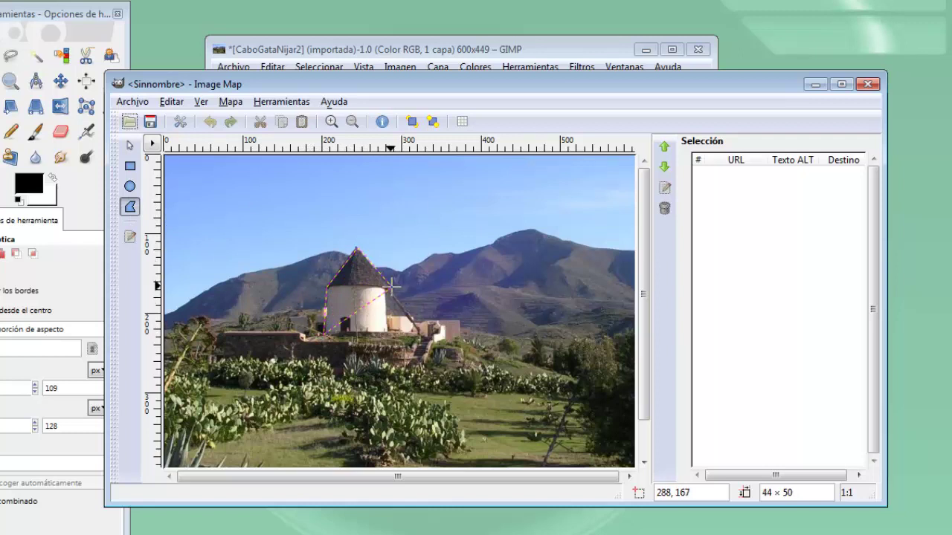
click(390, 286)
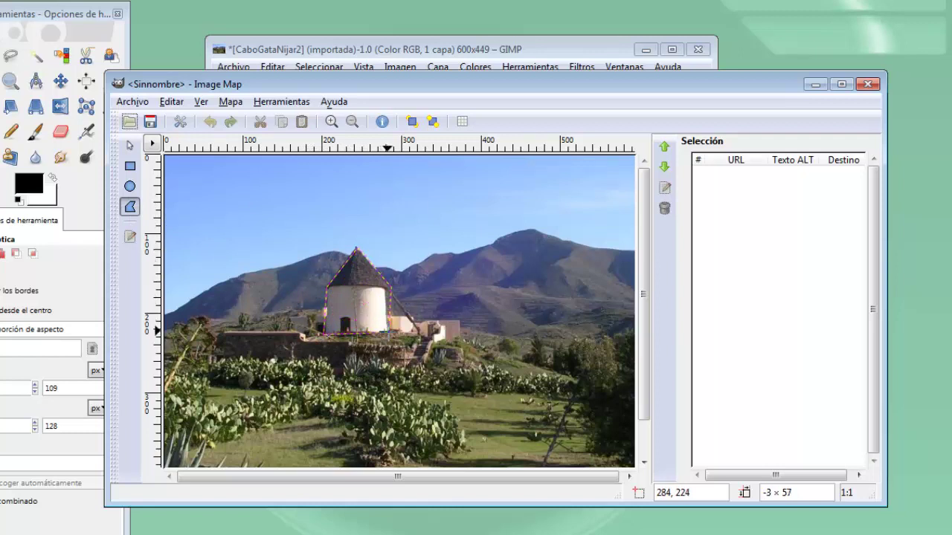
double_click(391, 332)
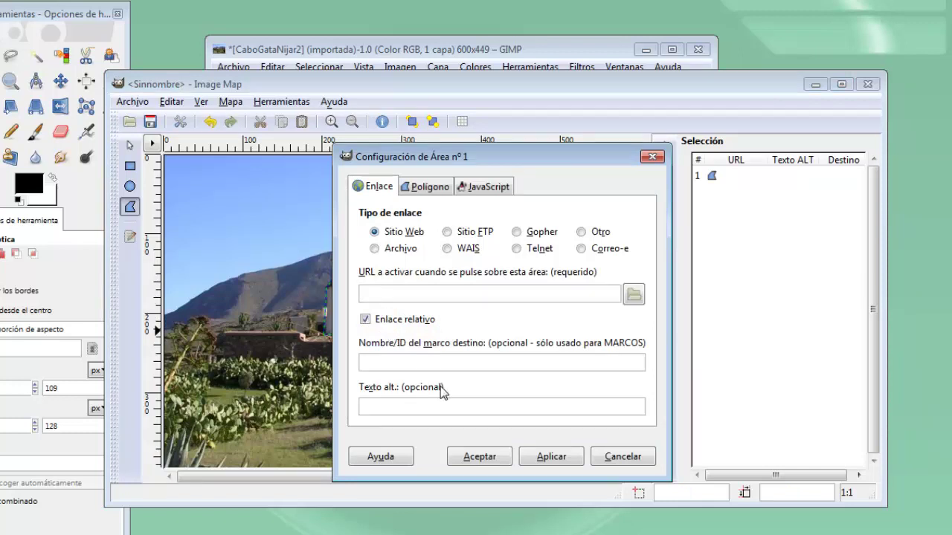
Step: Cancel the area settings and close Image Map, answering Sí to discard the map
click(617, 460)
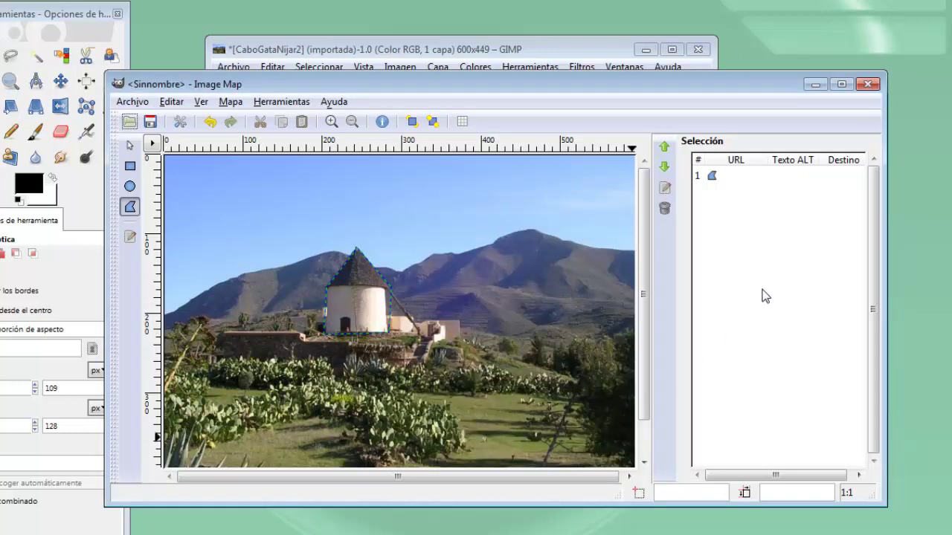
click(870, 85)
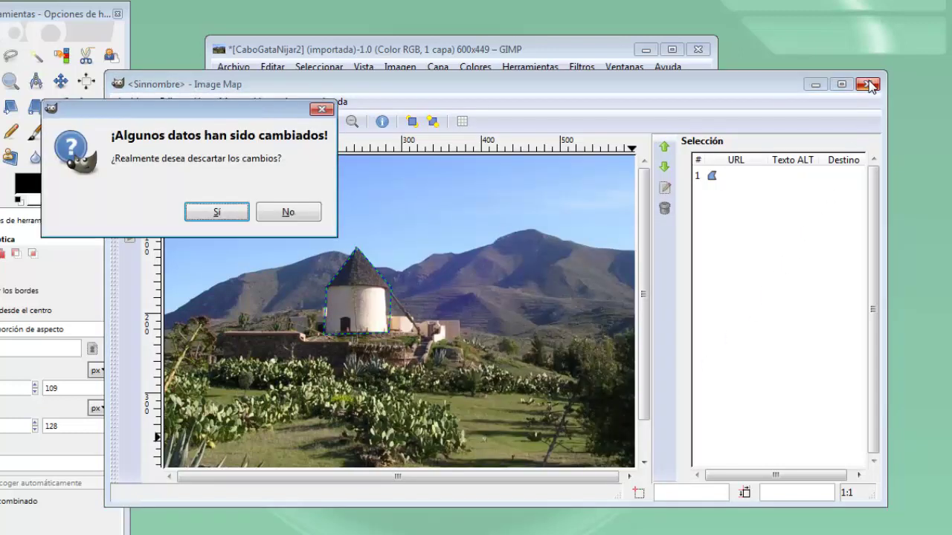
click(207, 213)
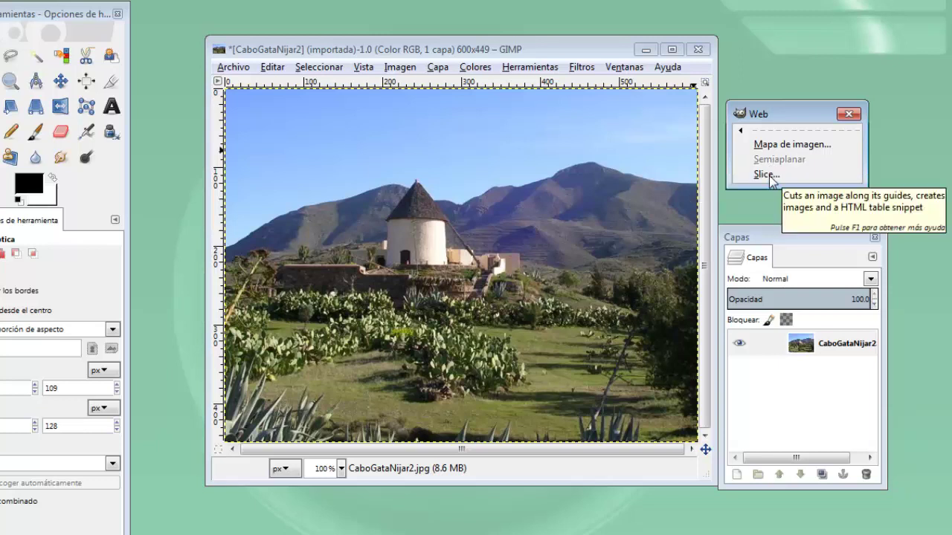
Step: Preview the python-fu-slice options, cancel them, and close the Web filters window
click(770, 178)
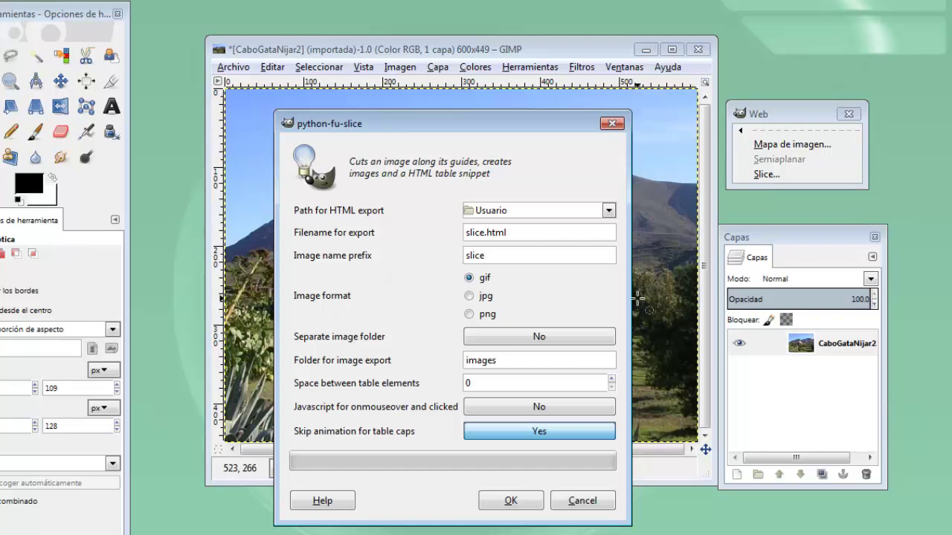
click(572, 502)
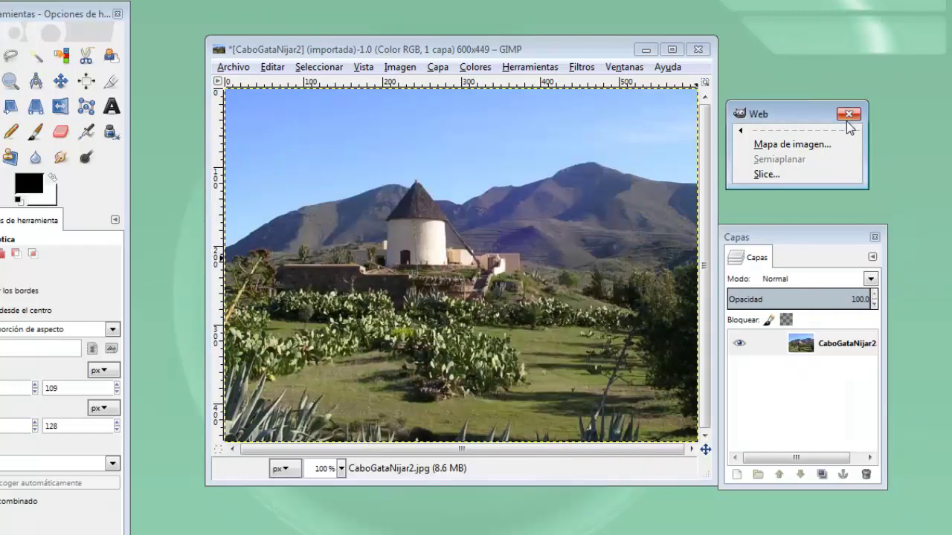
click(849, 114)
Step: Tear off the Animación filters into a top-right window and cancel the Fundir dialog
right_click(461, 140)
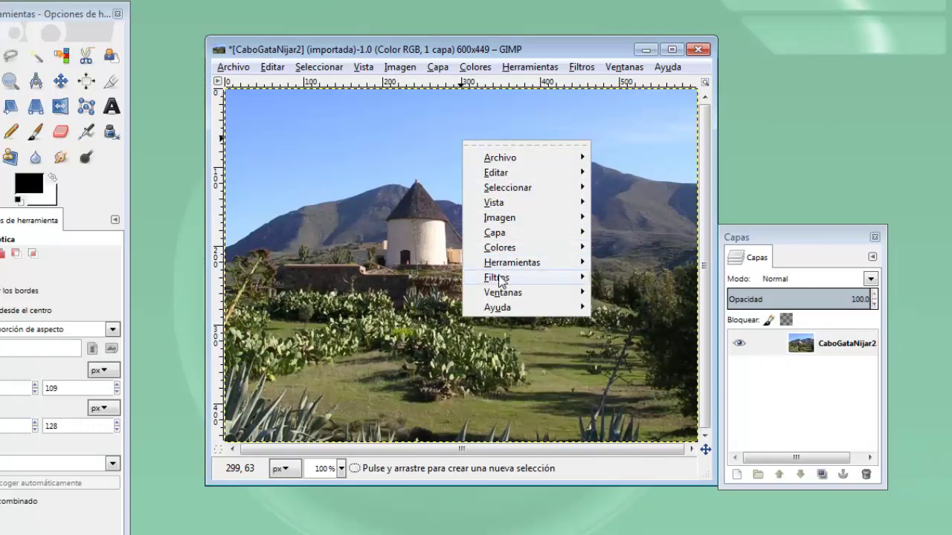
mouse_move(497, 277)
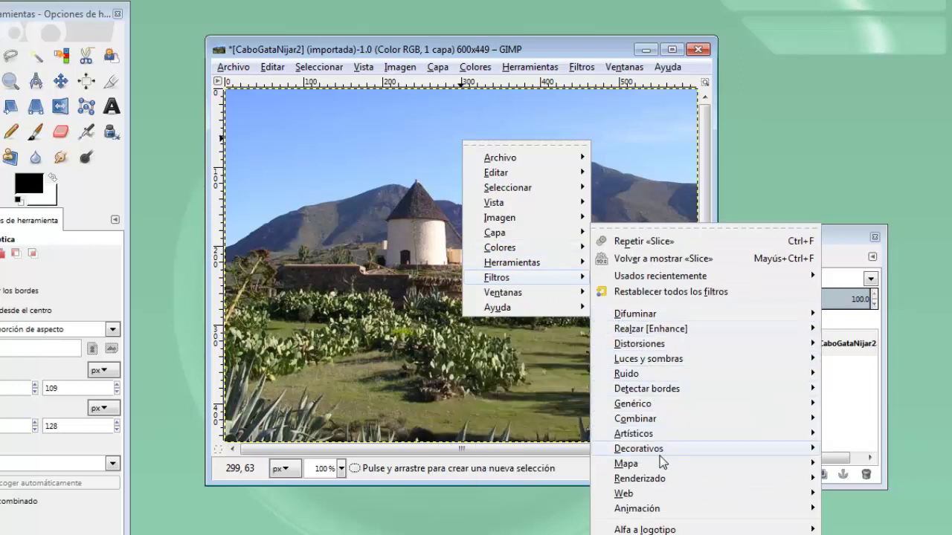
mouse_move(637, 509)
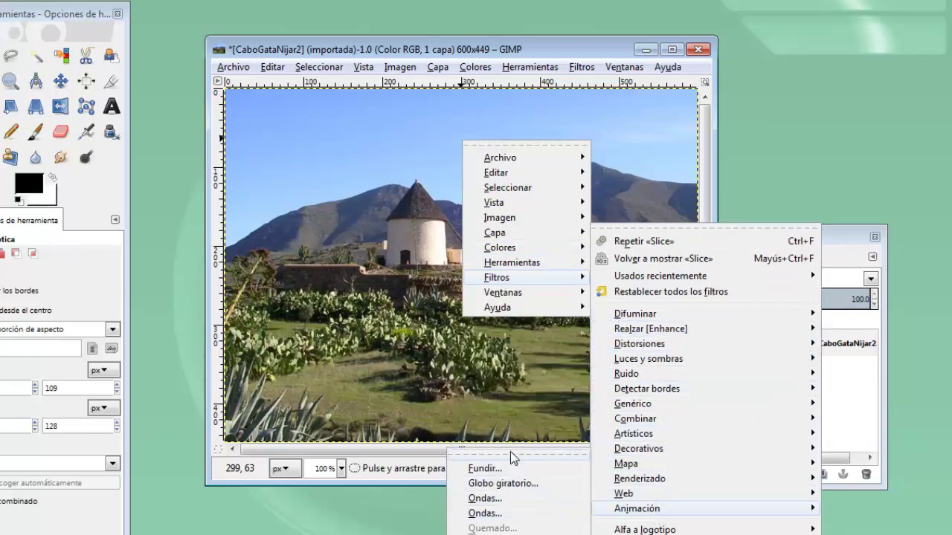
click(510, 452)
drag(508, 397, 790, 47)
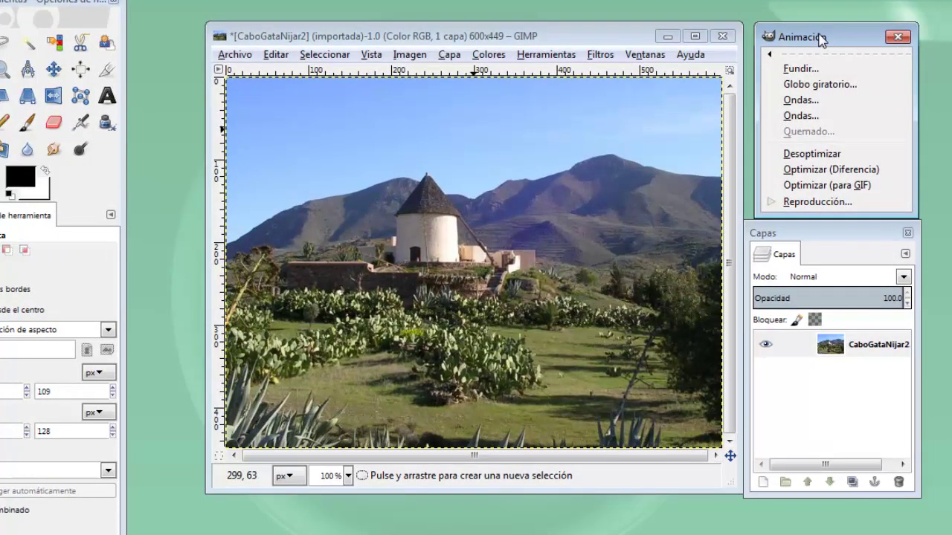
click(804, 71)
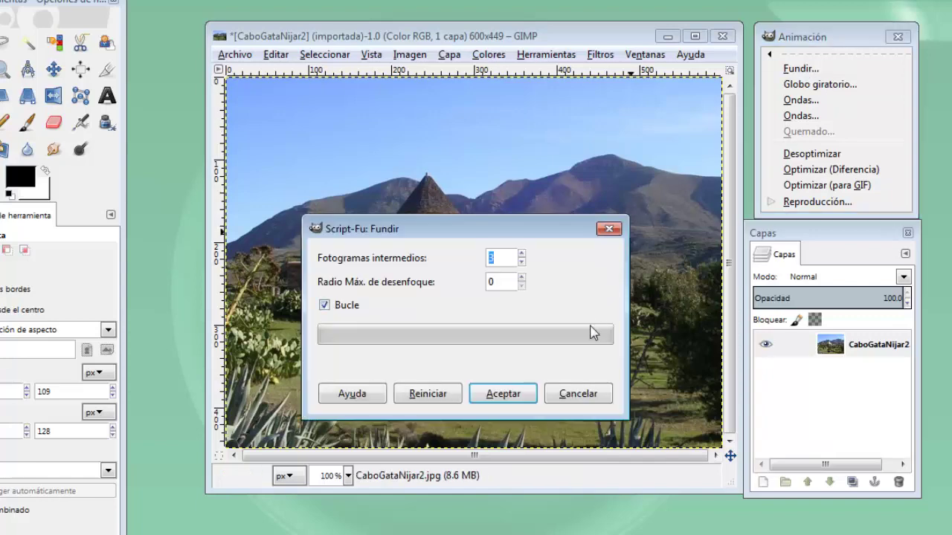
click(578, 396)
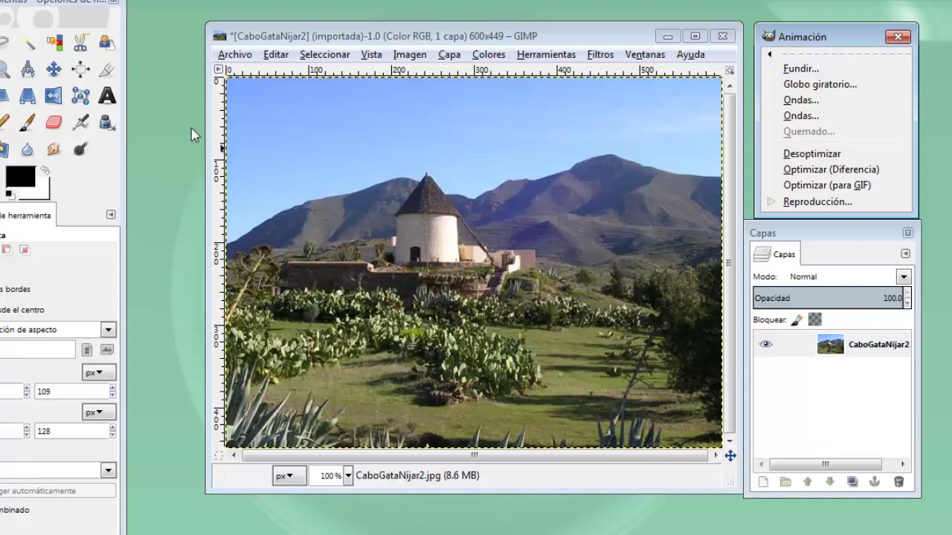
Step: Drop bovino.JPG and Ubeda2.jpg in as layers and run Fundir on the three photos
drag(137, 13, 257, 14)
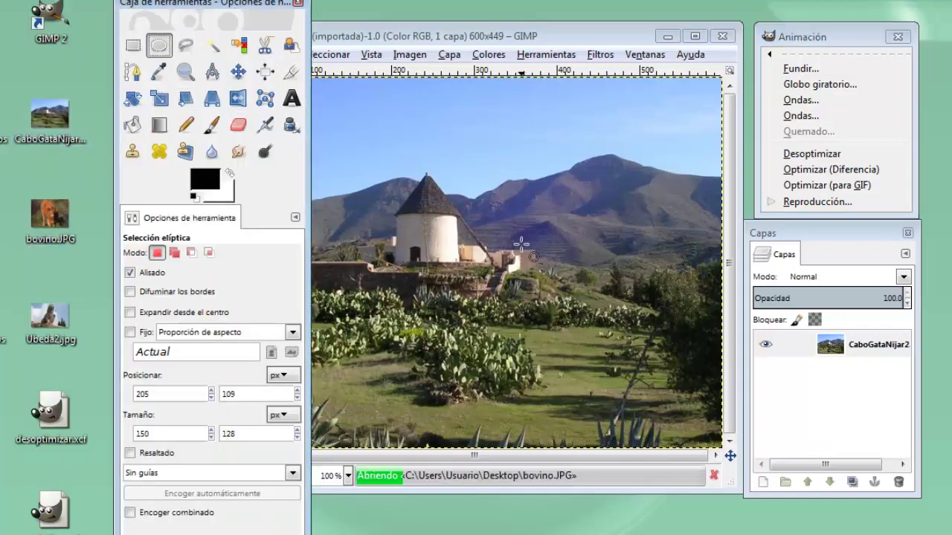
drag(56, 237, 526, 253)
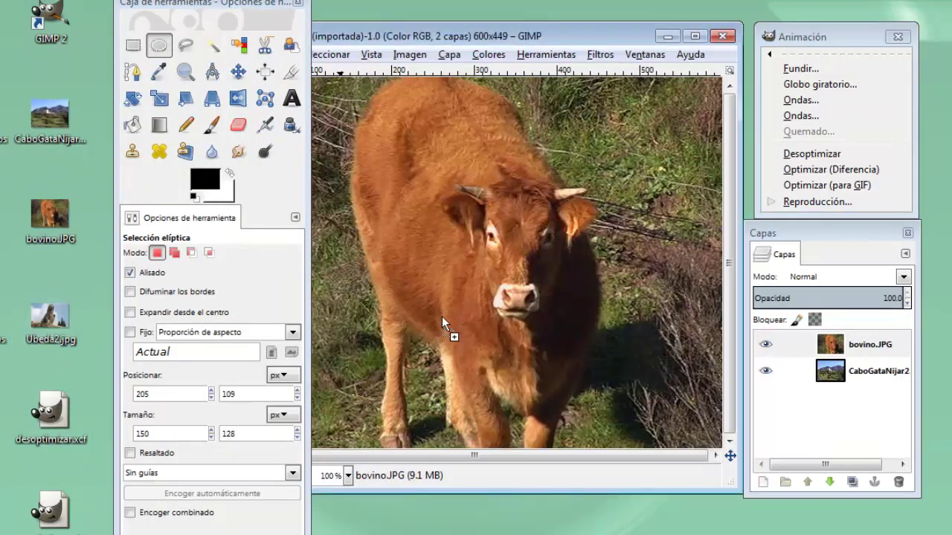
drag(50, 319, 442, 316)
drag(238, 6, 61, 6)
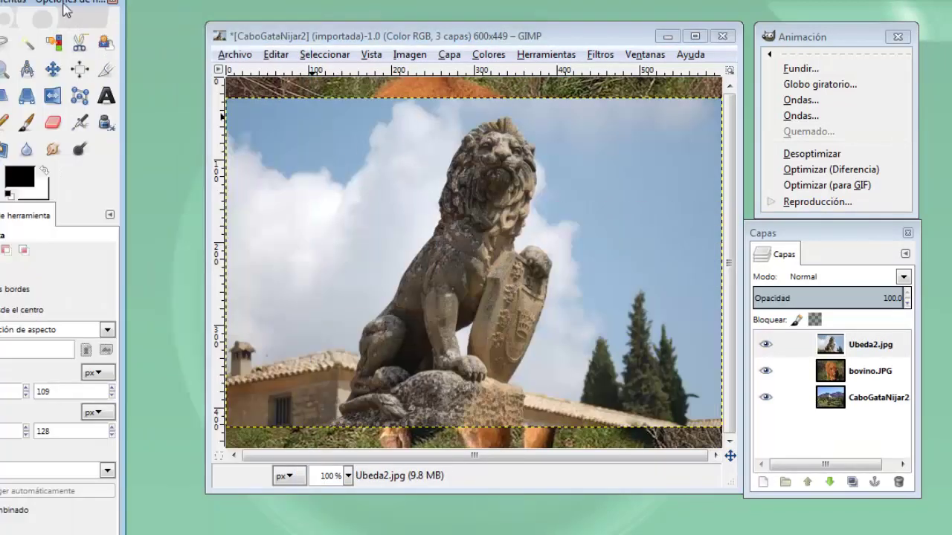
click(818, 69)
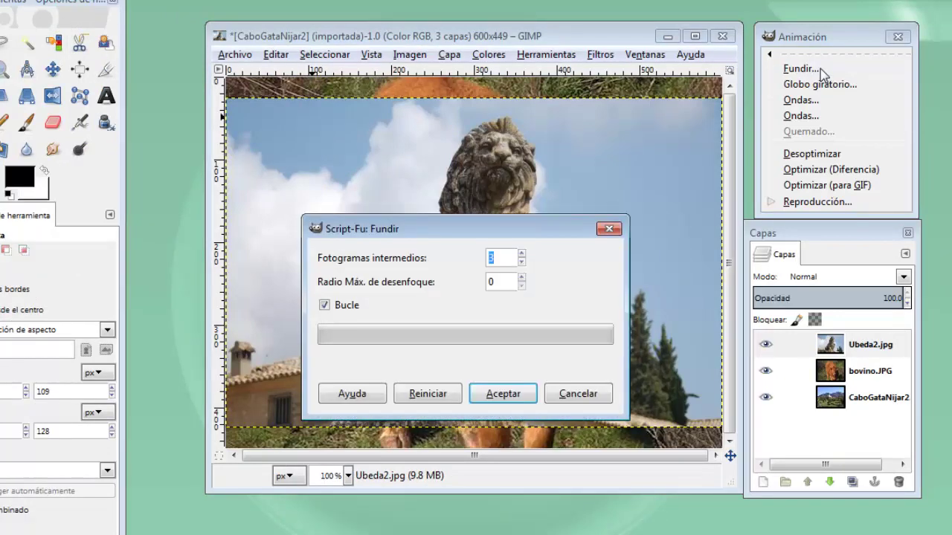
click(480, 392)
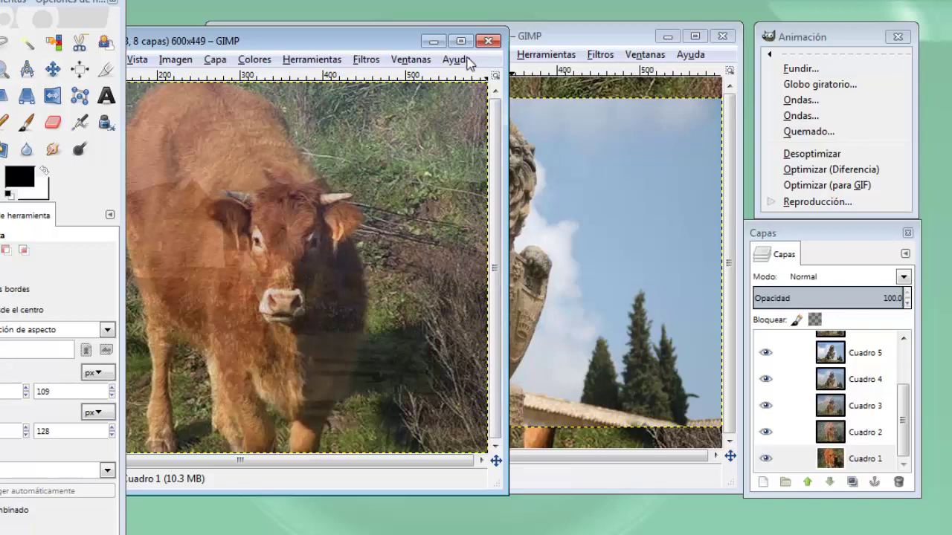
Step: Step through the blend frames by hiding Cuadro 8 down to Cuadro 2
drag(331, 42, 549, 39)
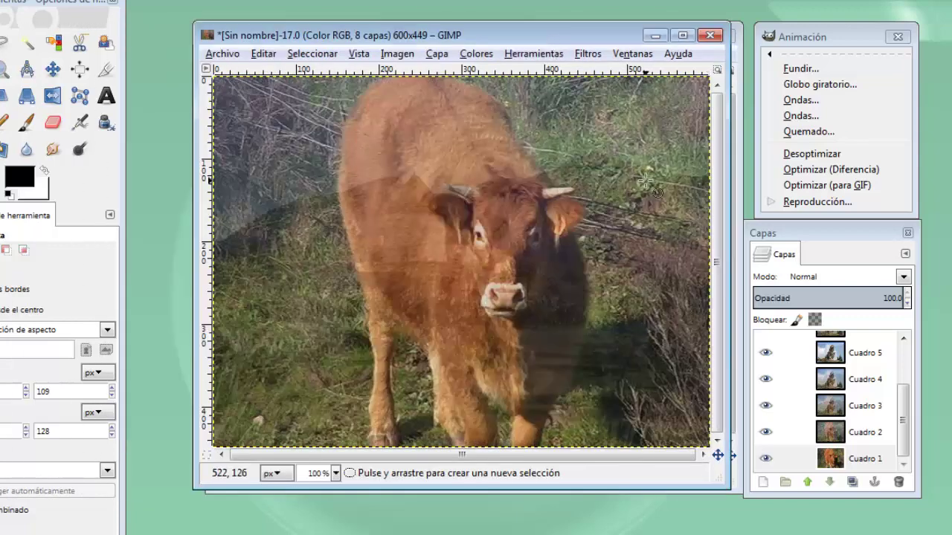
drag(906, 424, 906, 341)
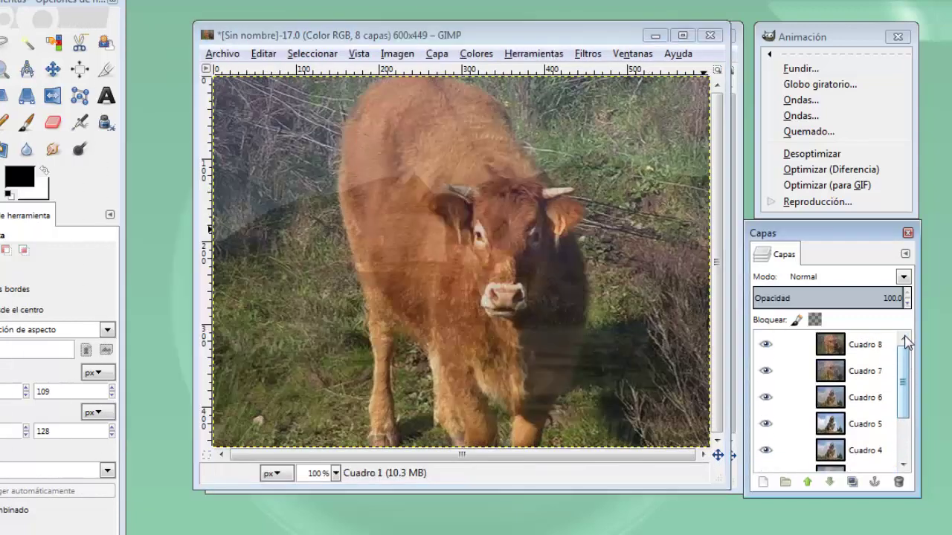
click(766, 345)
click(766, 372)
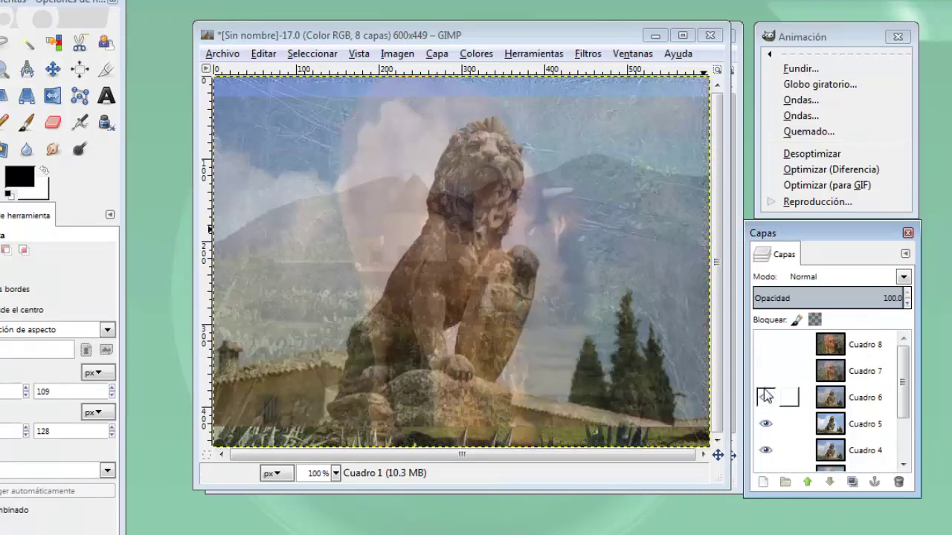
click(766, 398)
click(766, 424)
click(766, 450)
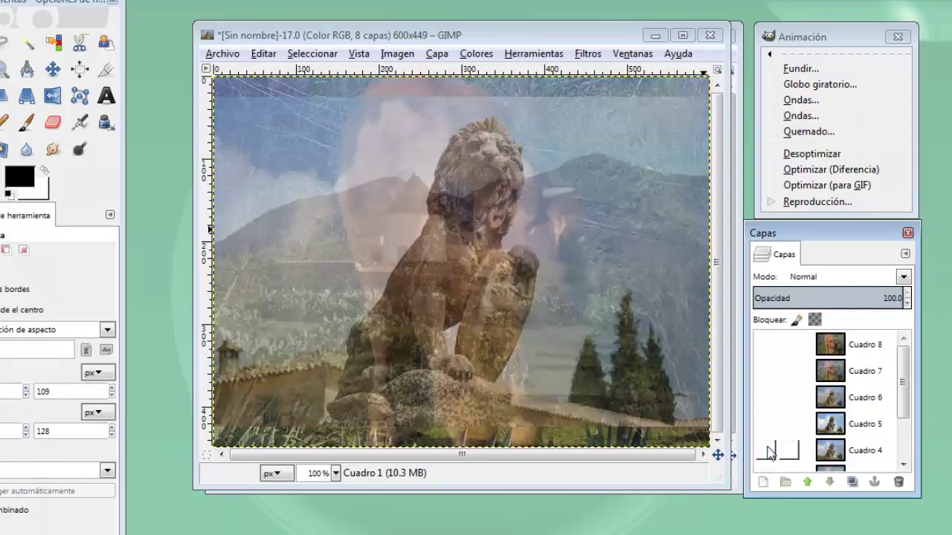
scroll(903, 405, down, 2)
scroll(904, 402, down, 2)
click(766, 405)
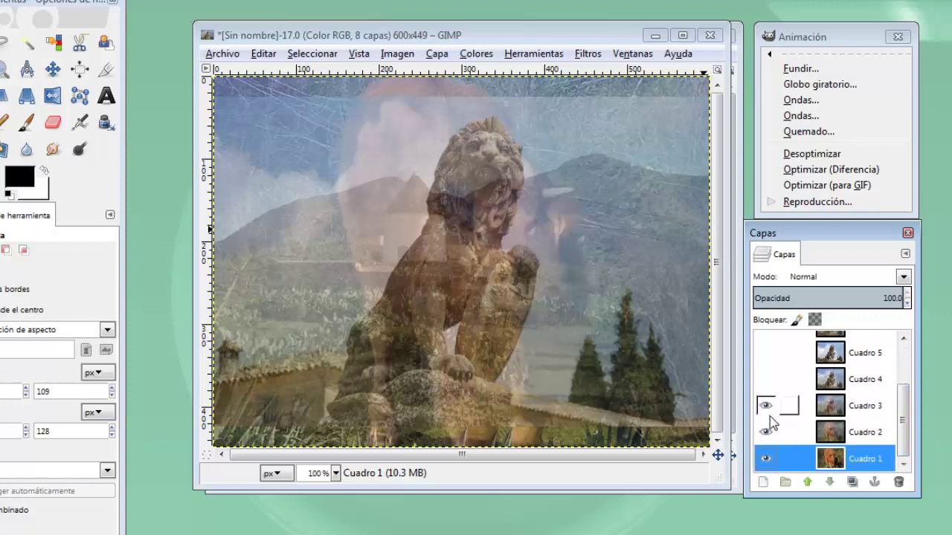
click(766, 433)
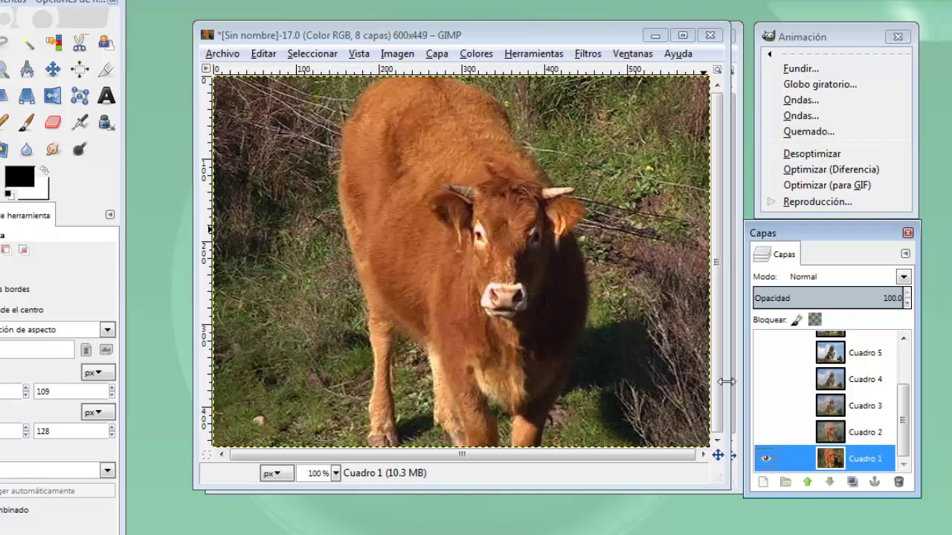
Step: Close the blend image discarding changes, and delete the Ubeda2.jpg and bovino.JPG layers
click(710, 35)
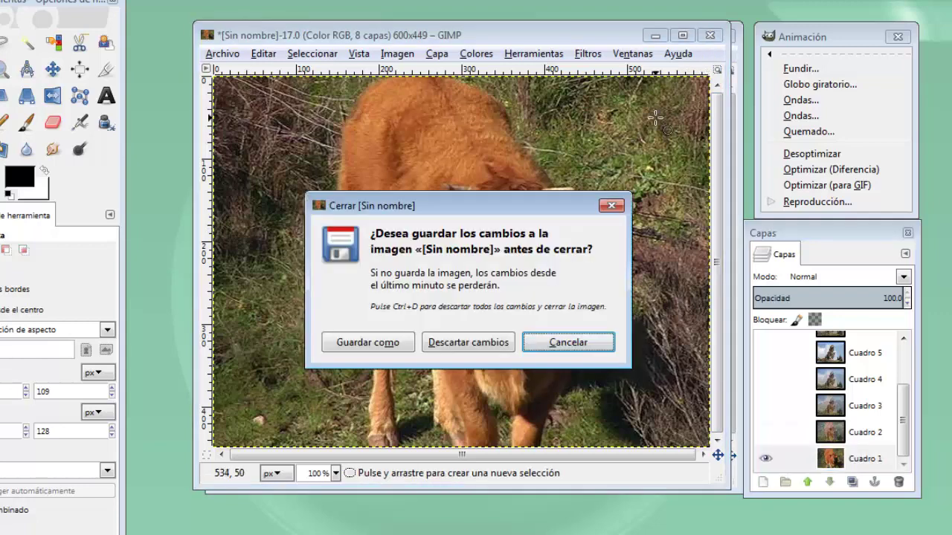
click(483, 346)
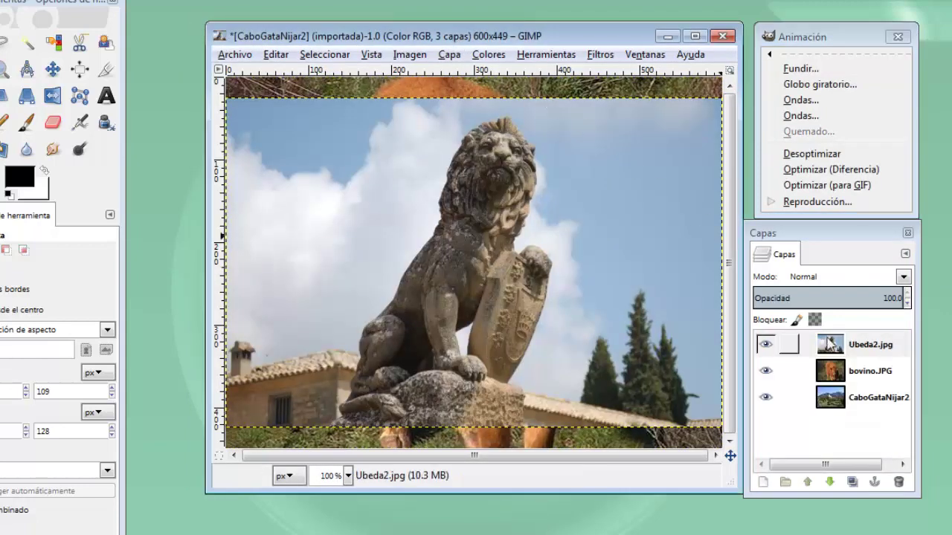
click(870, 344)
click(901, 485)
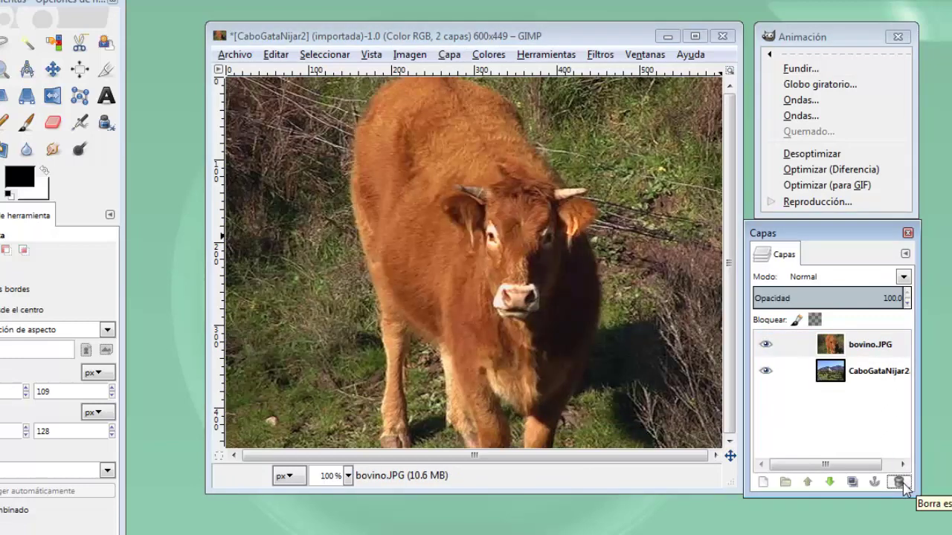
click(899, 483)
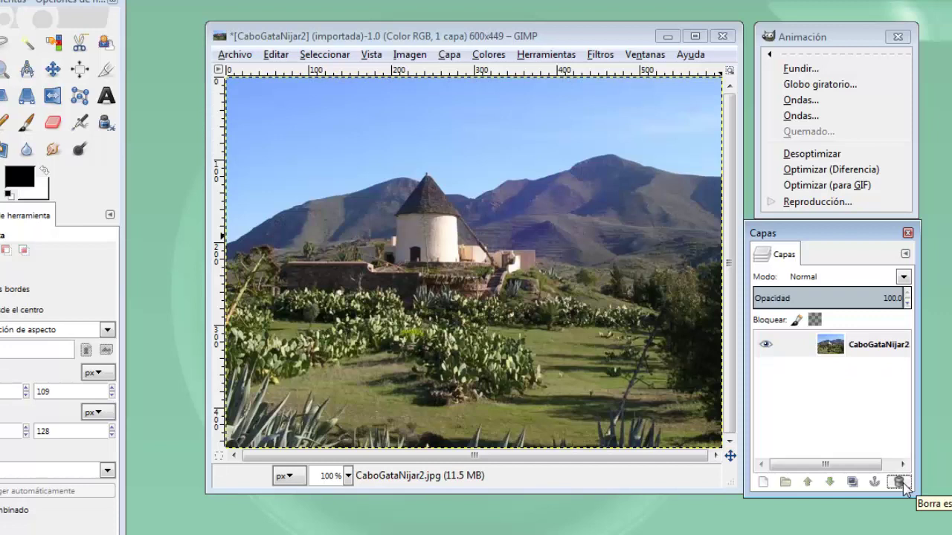
click(831, 86)
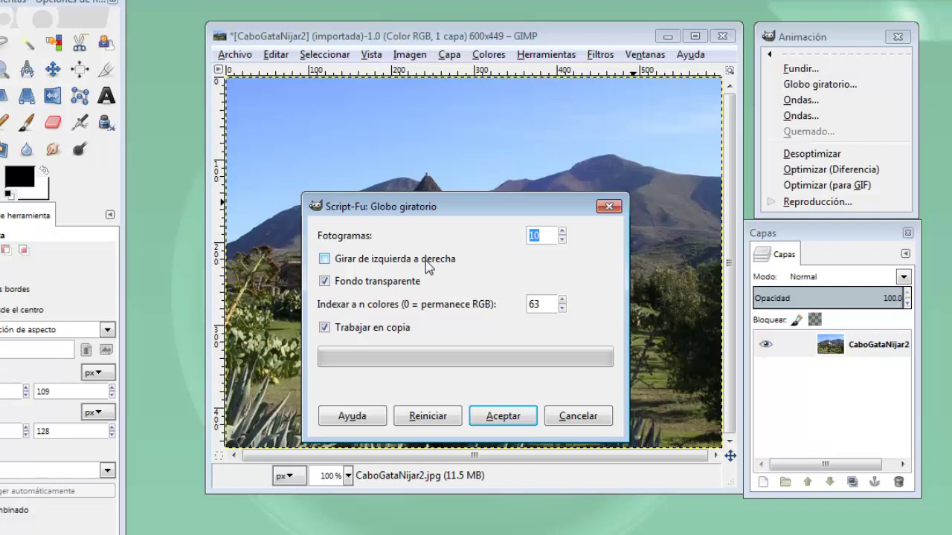
click(503, 417)
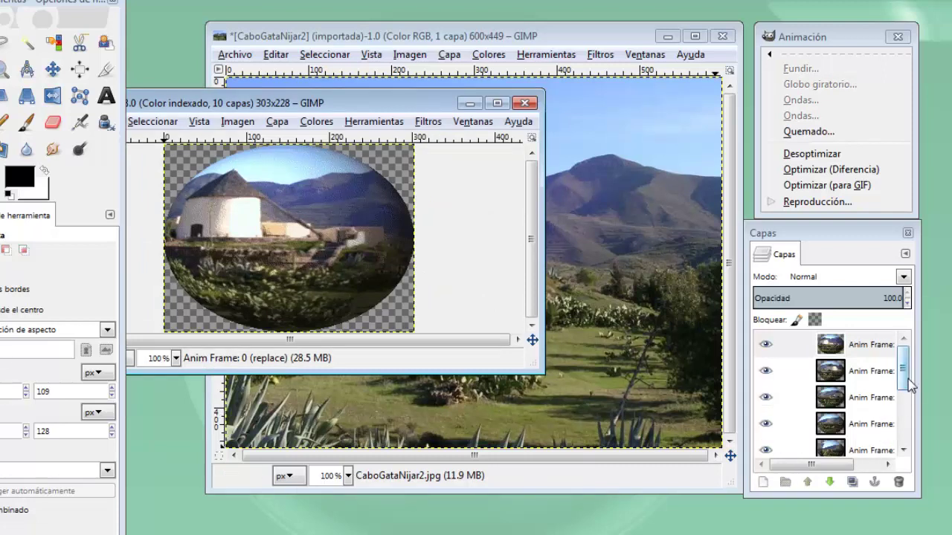
click(766, 345)
click(766, 371)
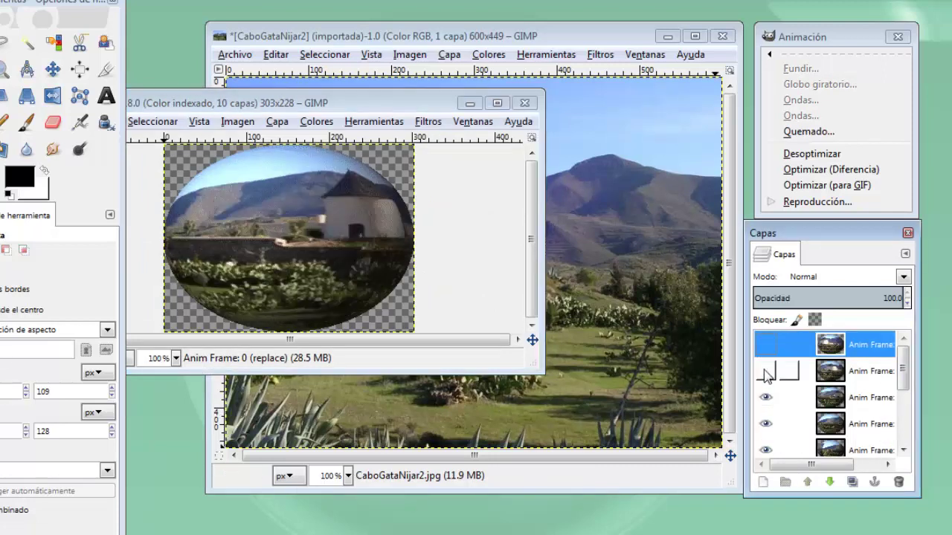
click(767, 397)
click(766, 424)
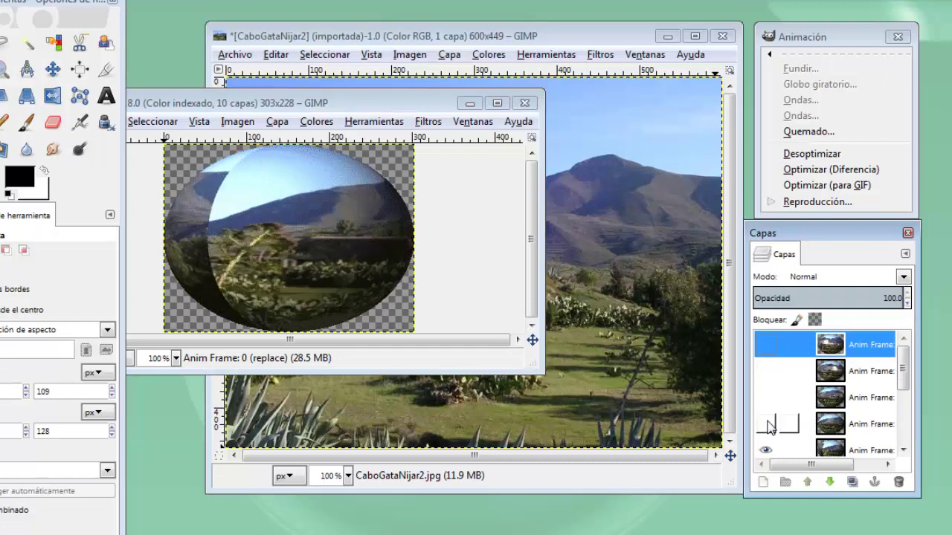
drag(902, 371, 903, 405)
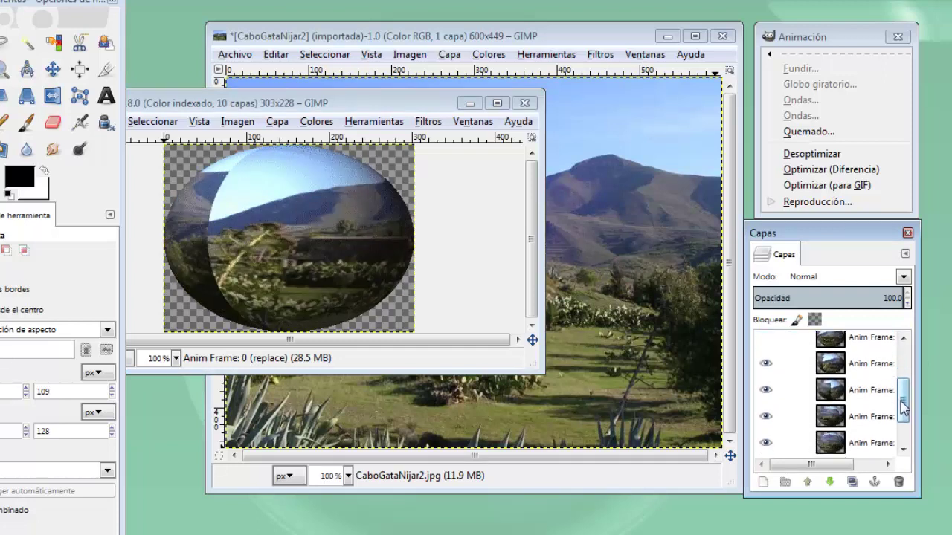
click(766, 364)
click(766, 389)
click(766, 417)
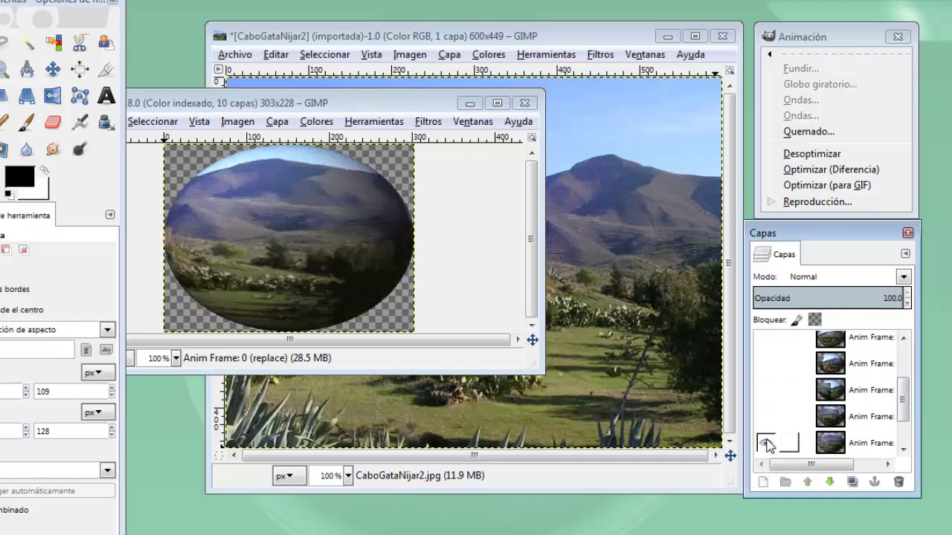
click(766, 443)
drag(907, 396, 903, 421)
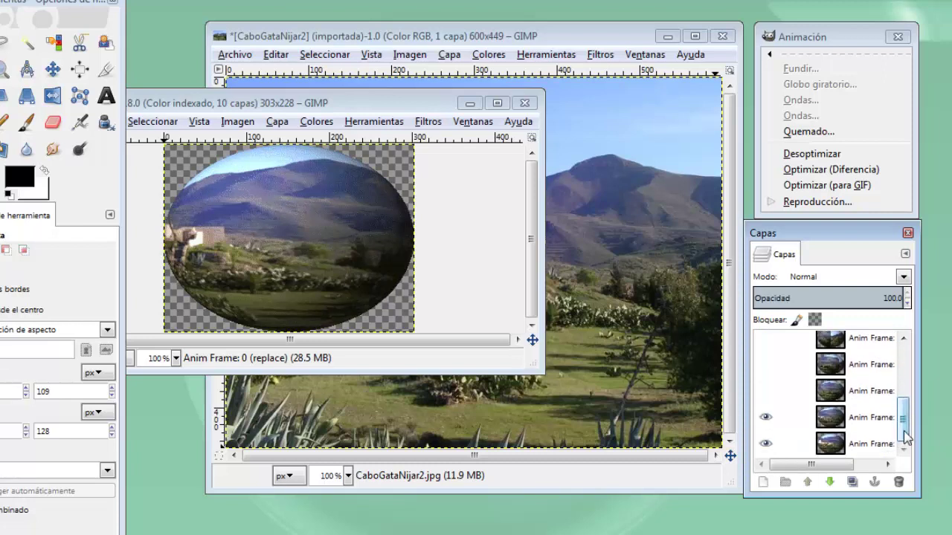
click(767, 419)
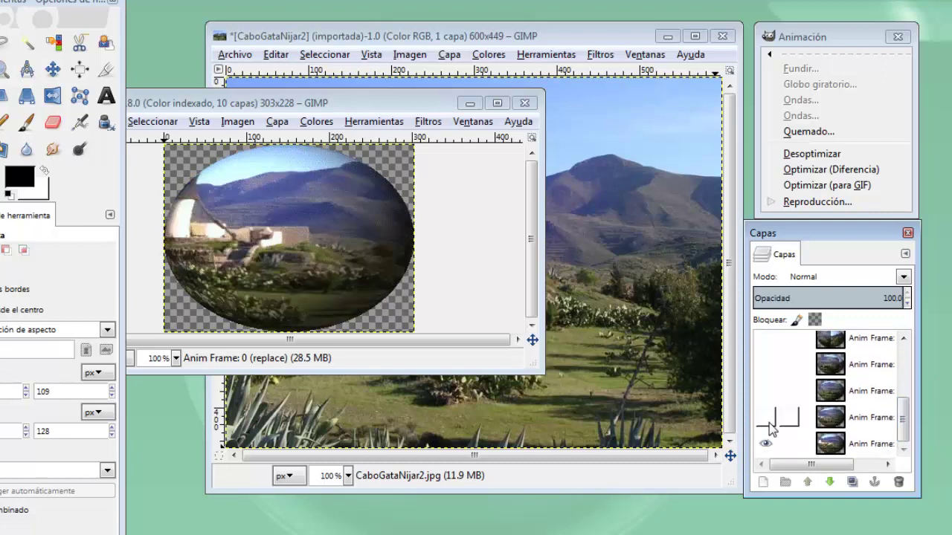
click(525, 103)
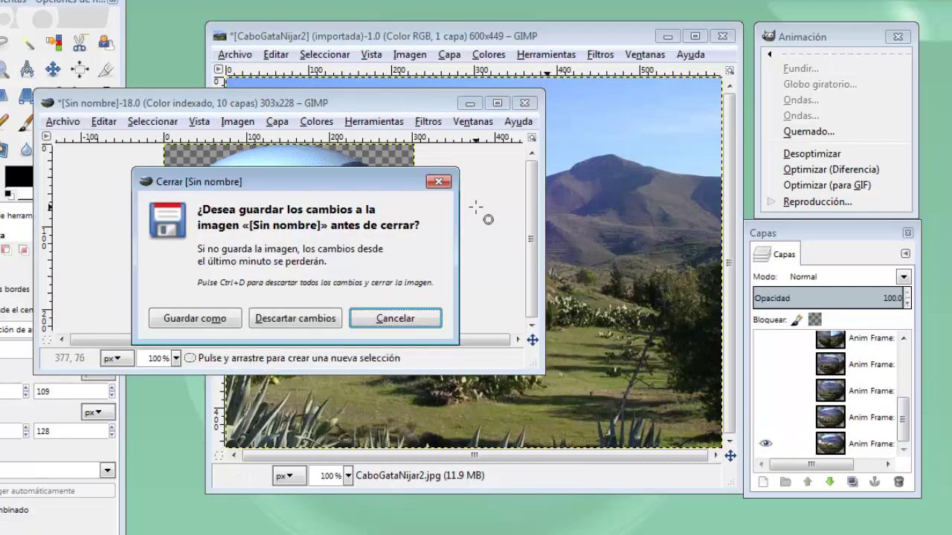
click(283, 319)
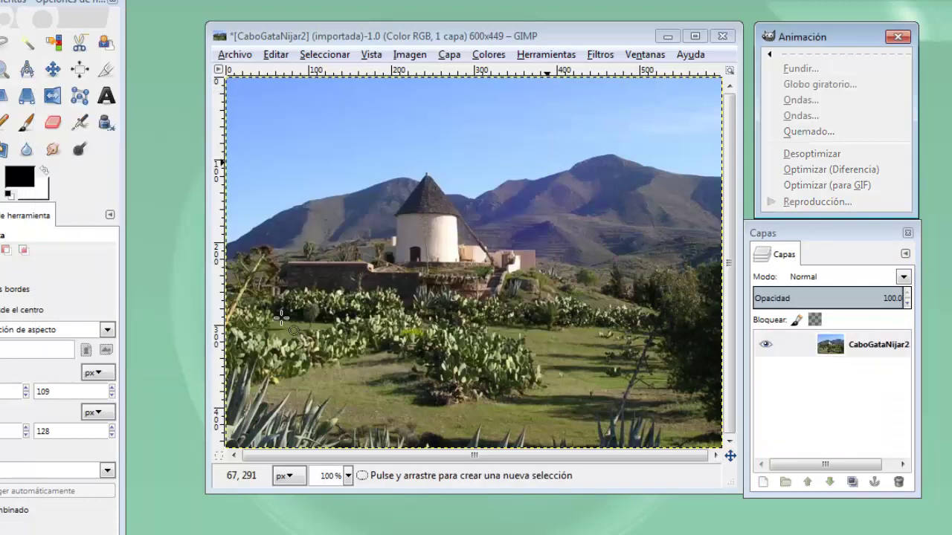
click(608, 32)
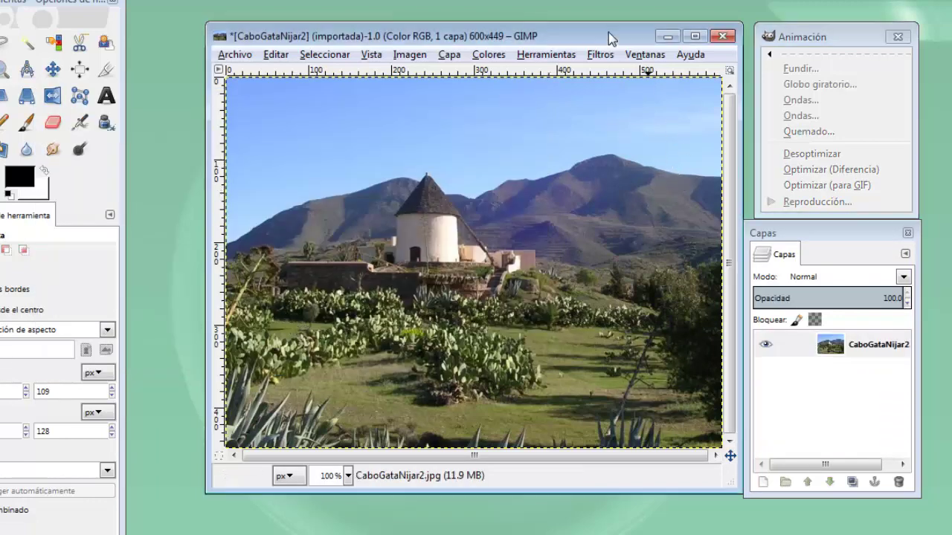
click(816, 105)
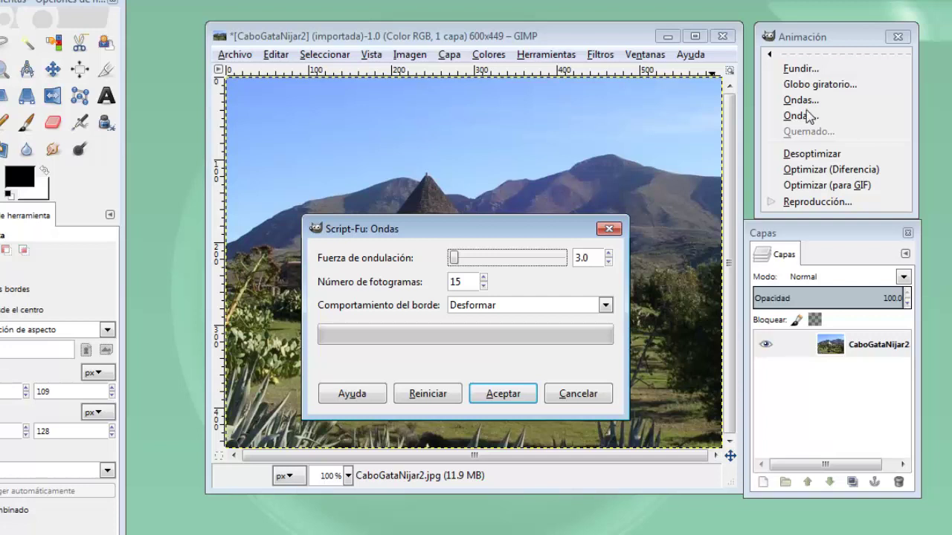
click(499, 393)
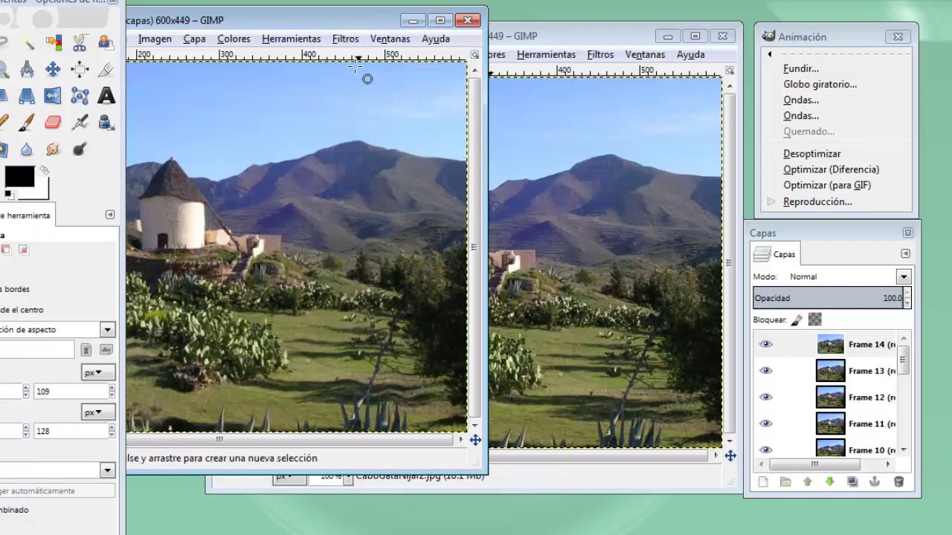
drag(330, 25, 523, 26)
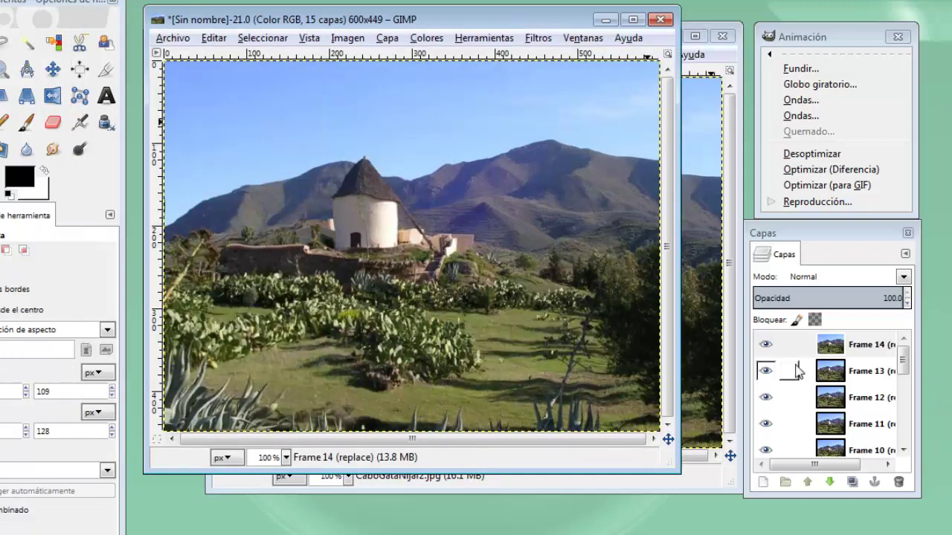
click(766, 345)
click(766, 372)
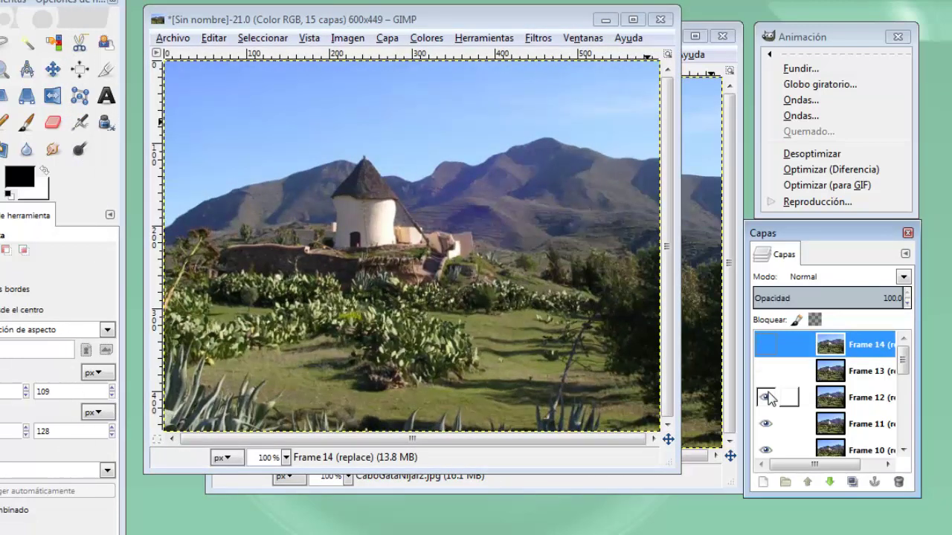
click(766, 397)
click(766, 424)
scroll(900, 385, down, 2)
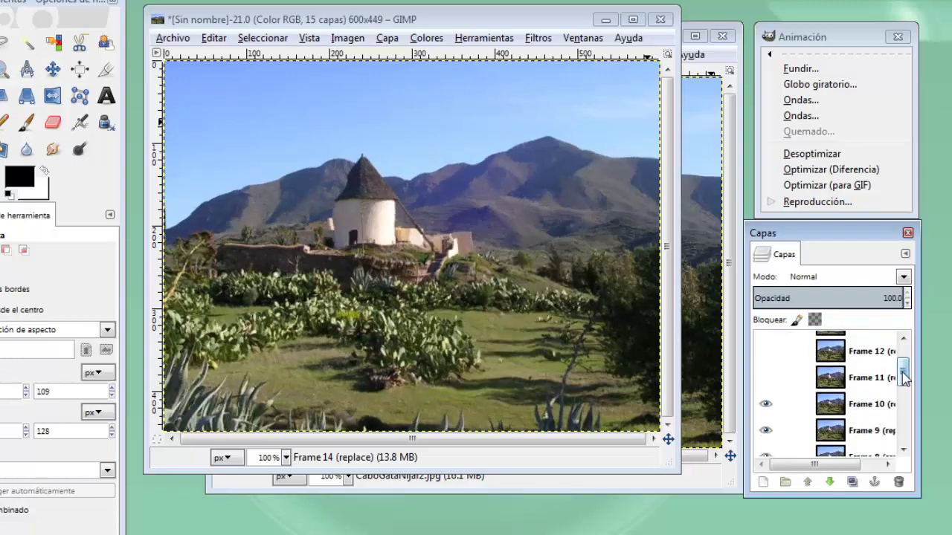
scroll(900, 385, down, 2)
click(766, 347)
click(766, 374)
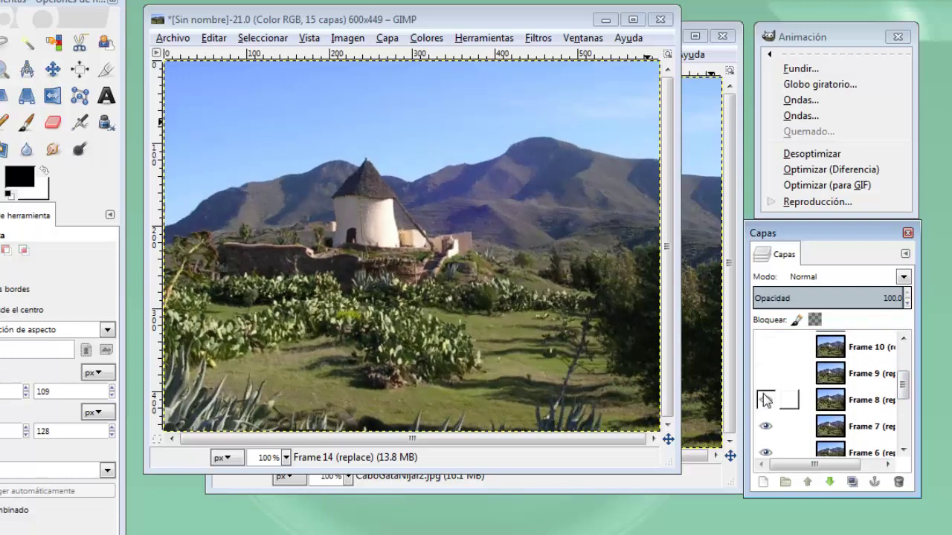
click(766, 400)
click(767, 426)
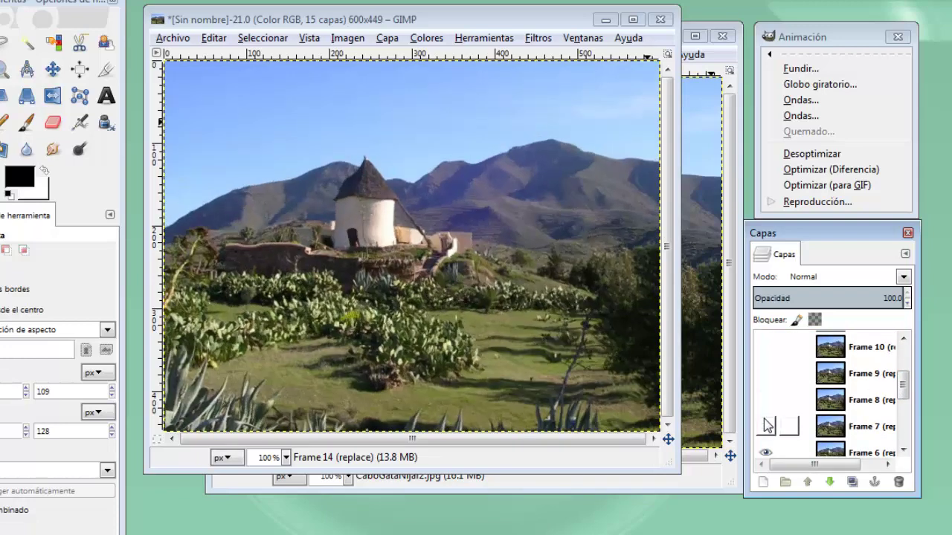
click(660, 20)
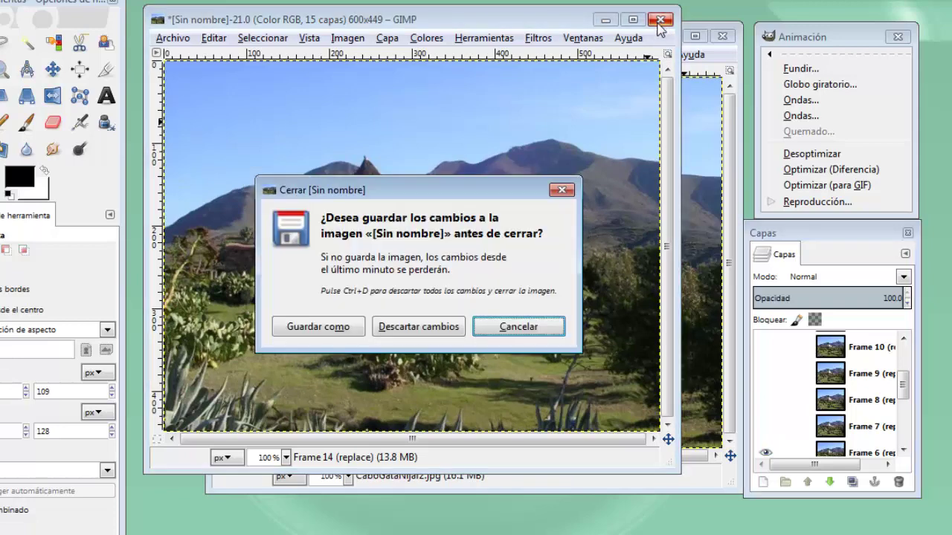
click(431, 327)
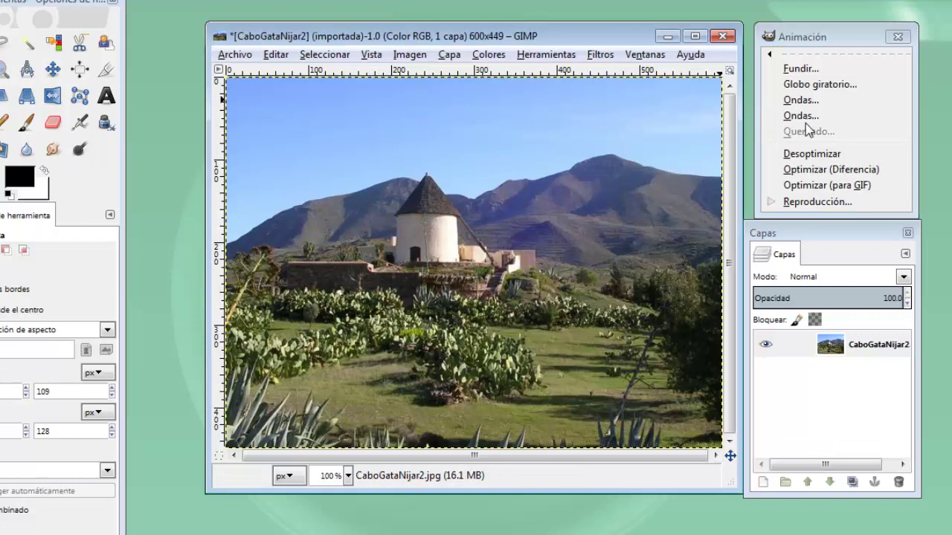
Step: Generate a 6-frame Ondas waves animation with amplitude 10 and wavelength 10
click(801, 116)
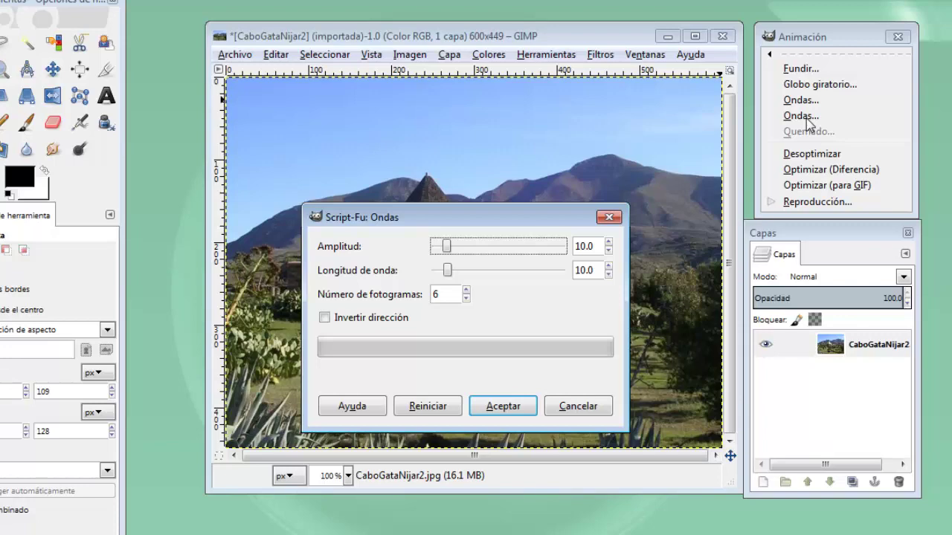
click(482, 409)
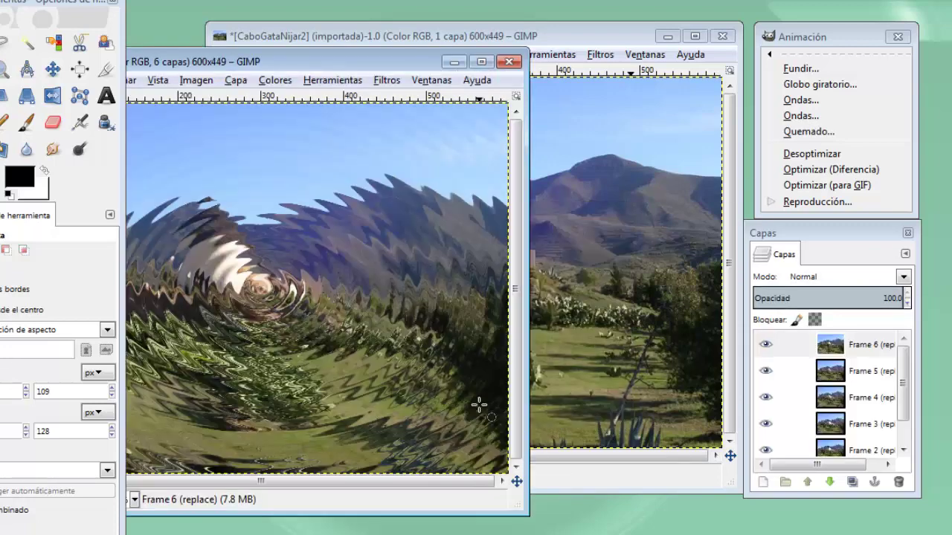
drag(277, 62, 460, 30)
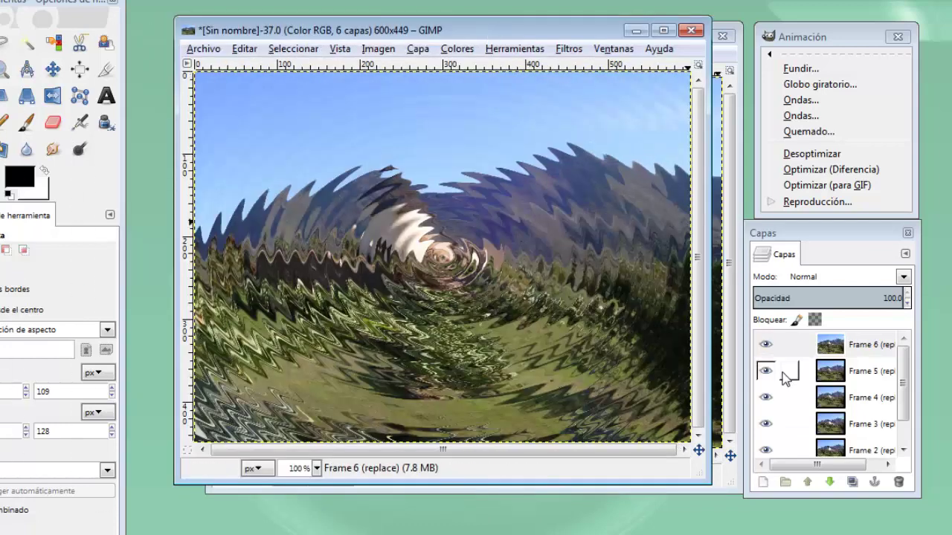
Step: Step through the wave frames by hiding Frame 6 to Frame 2, then close it unsaved
click(765, 344)
click(765, 371)
click(765, 398)
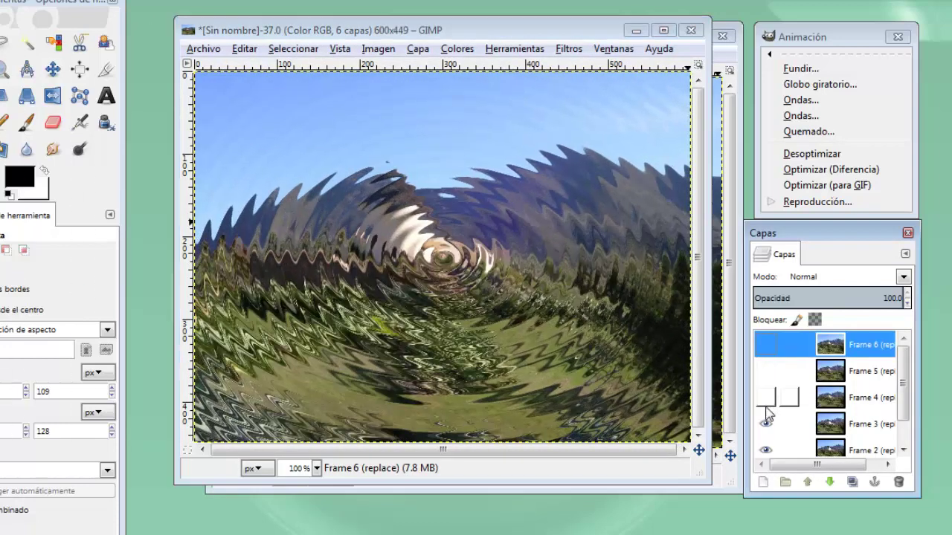
click(765, 422)
click(765, 450)
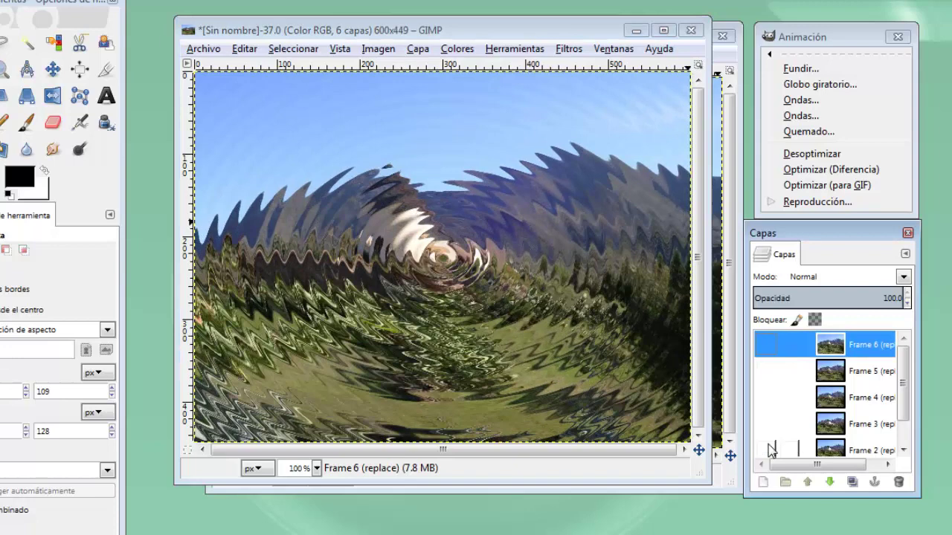
click(691, 30)
click(447, 342)
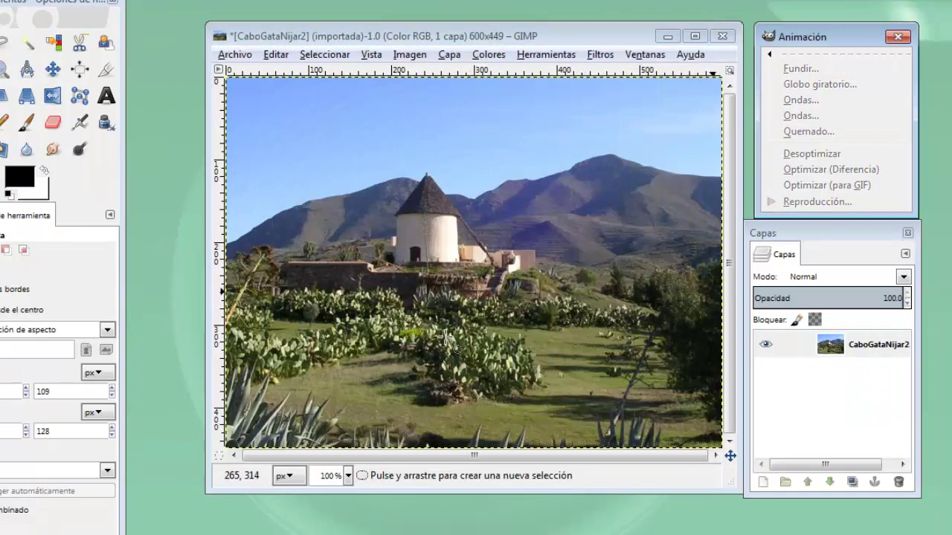
Step: Add a text box near the photo's top reading 'CABO DE GATA-NÍJAR'
click(492, 26)
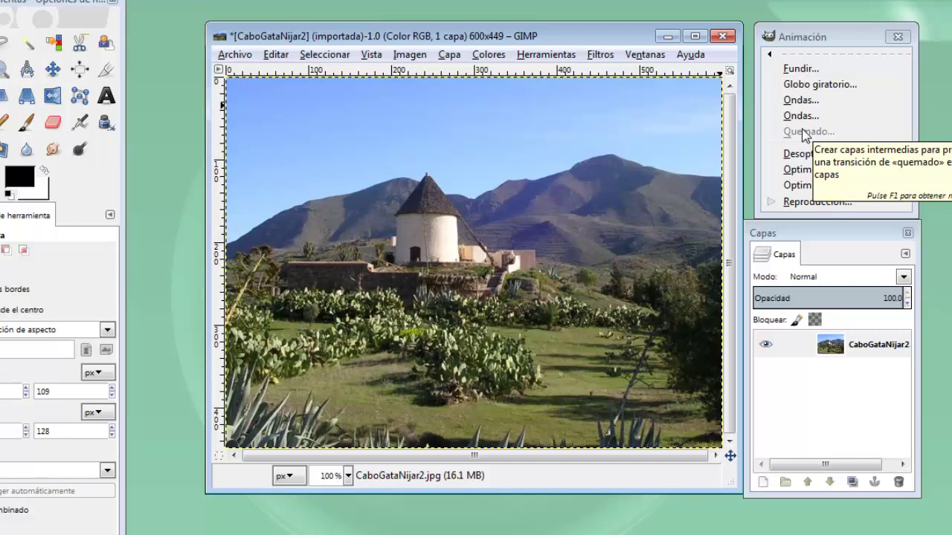
click(106, 96)
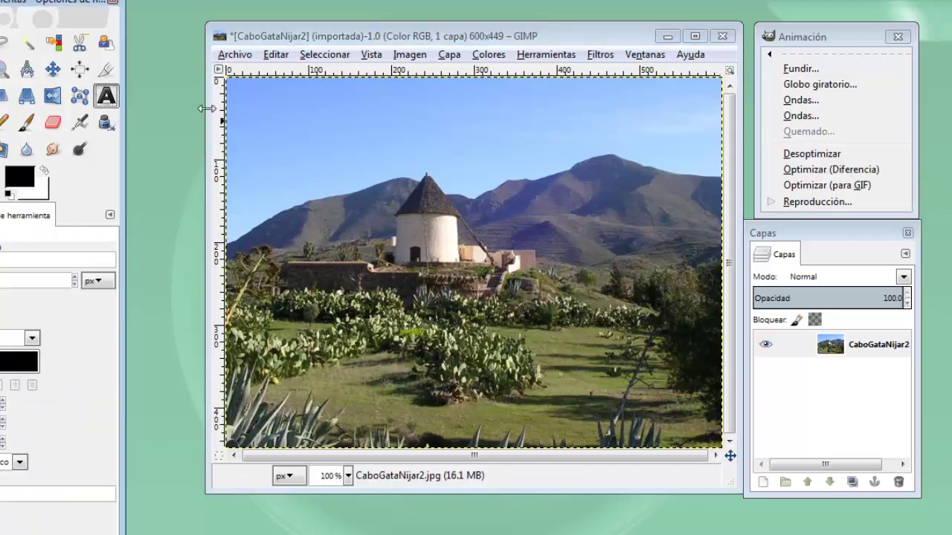
click(283, 122)
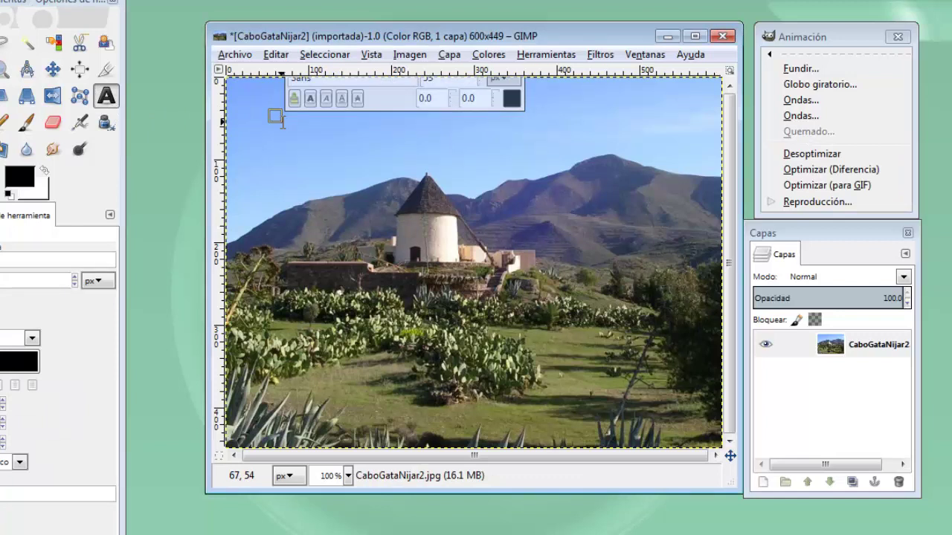
text(CABO)
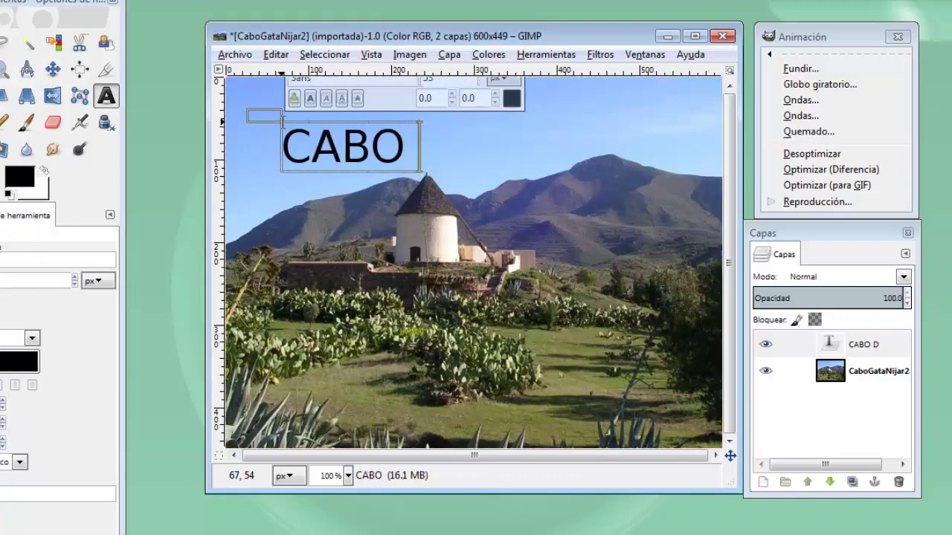
text( DE GATA-)
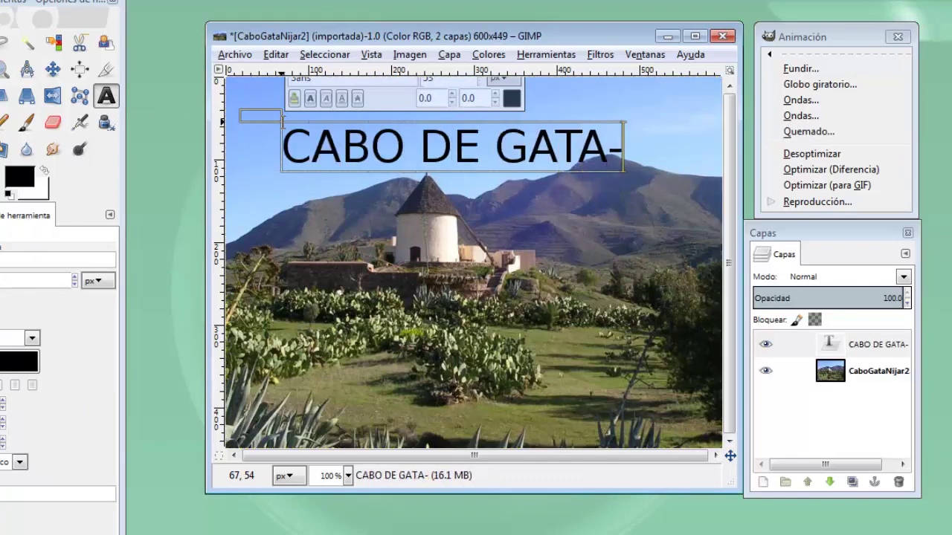
text(NÍJAR)
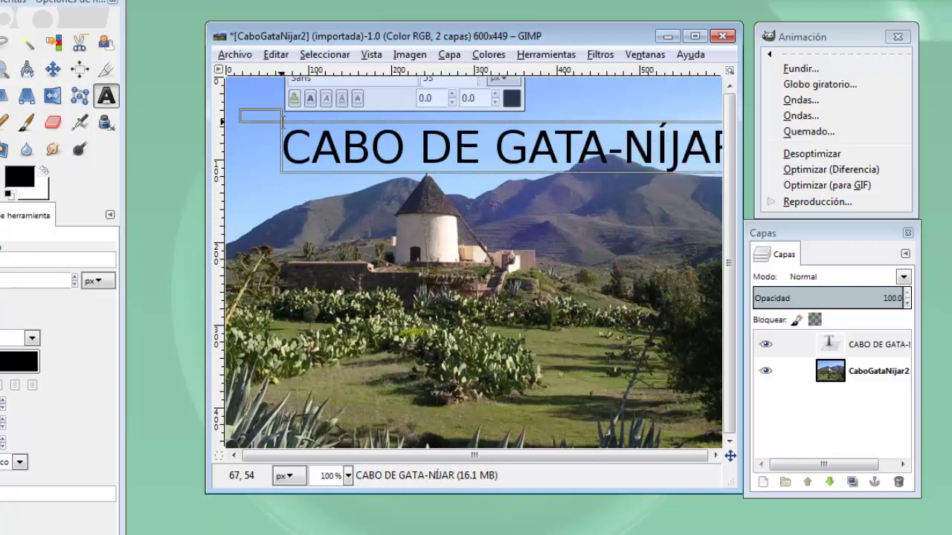
Step: Make the title white at font size 48 and move it up into the sky
key(ctrl+a)
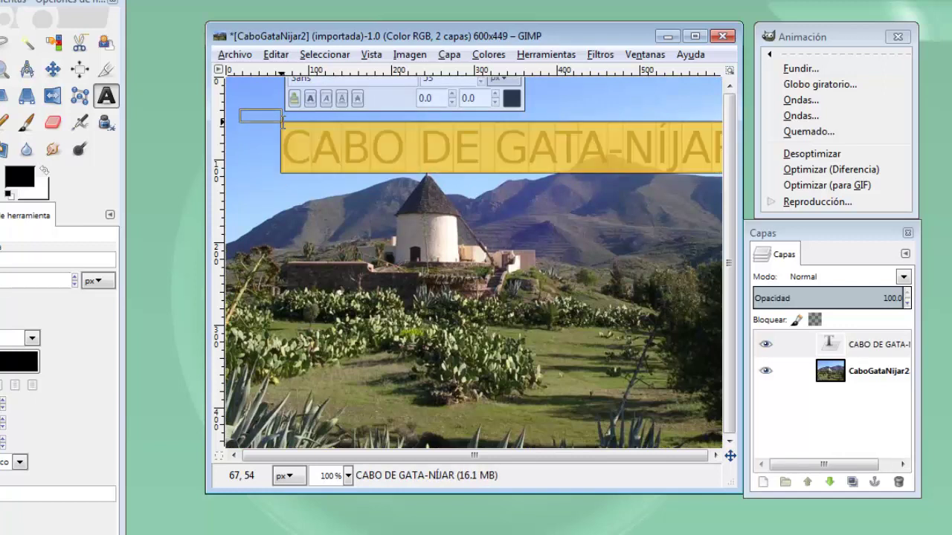
click(45, 173)
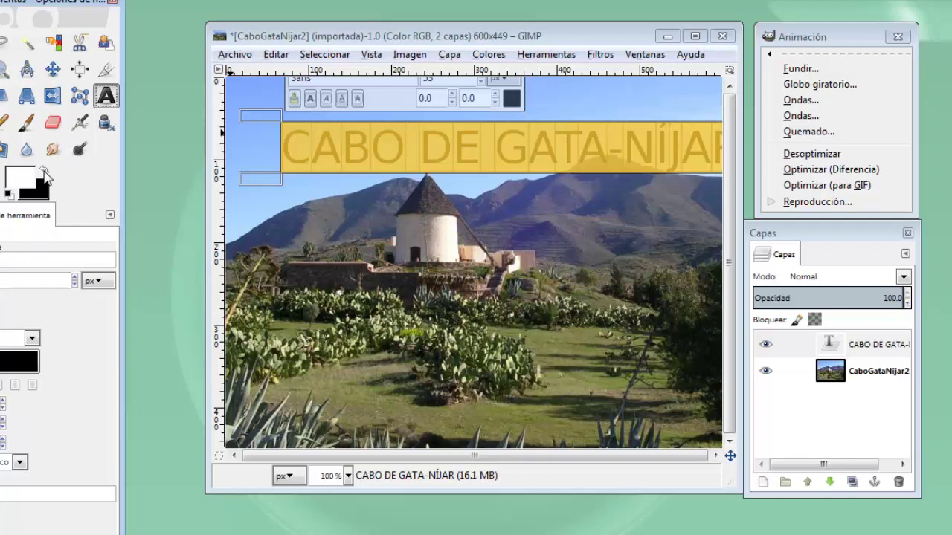
click(45, 173)
click(35, 362)
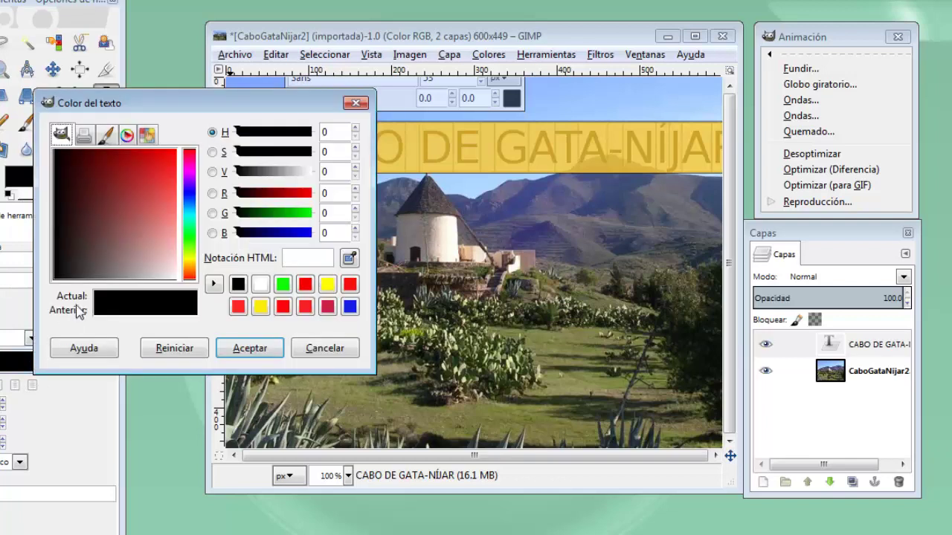
drag(95, 277, 193, 296)
click(250, 348)
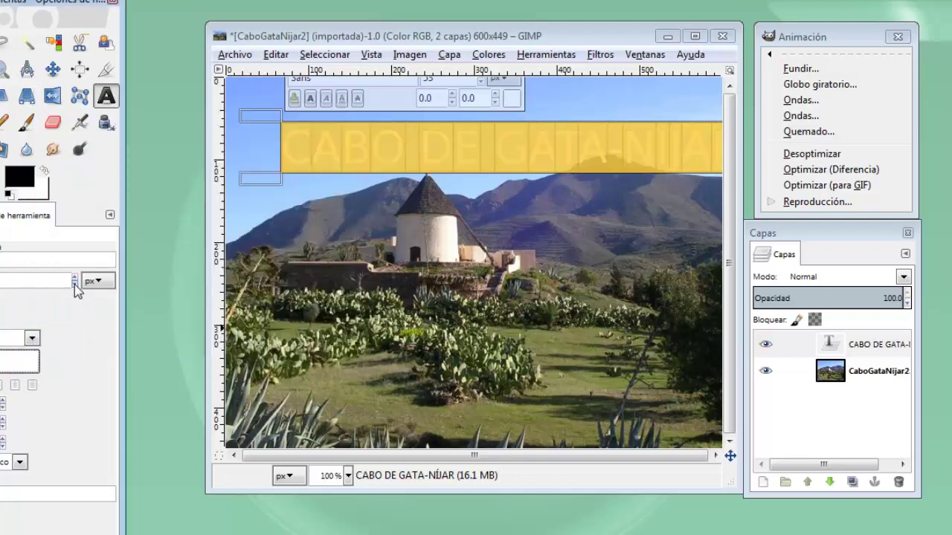
click(73, 284)
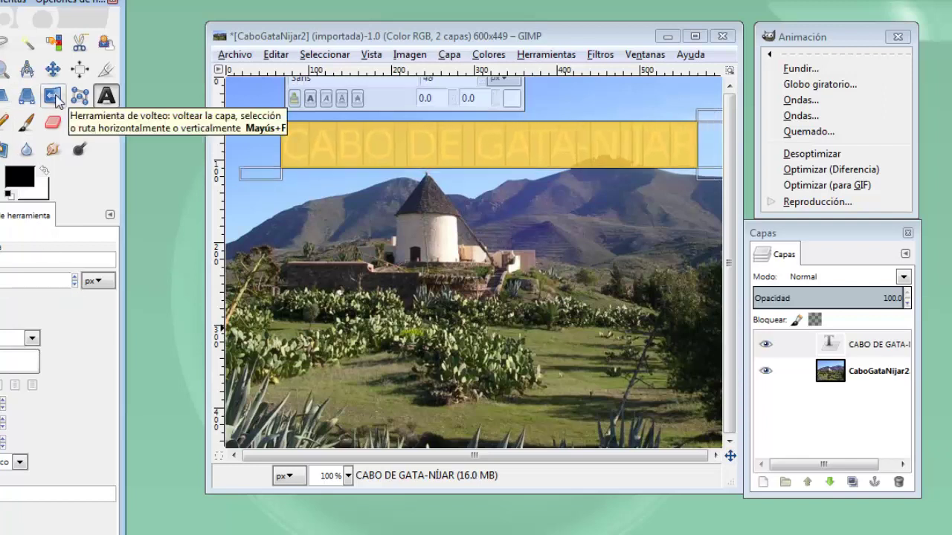
click(52, 69)
drag(420, 156, 411, 134)
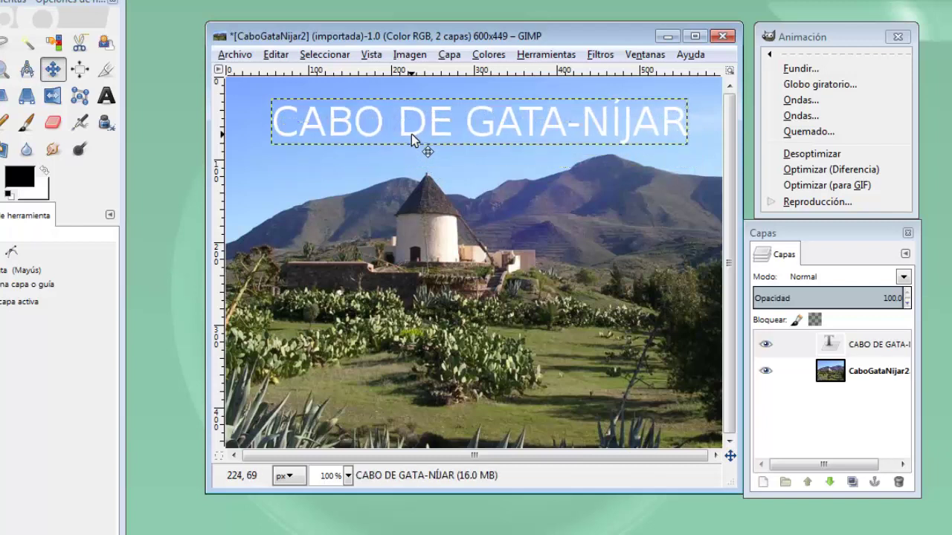
Step: Run the Quemado burn-in filter to create a 13-layer title animation
click(805, 135)
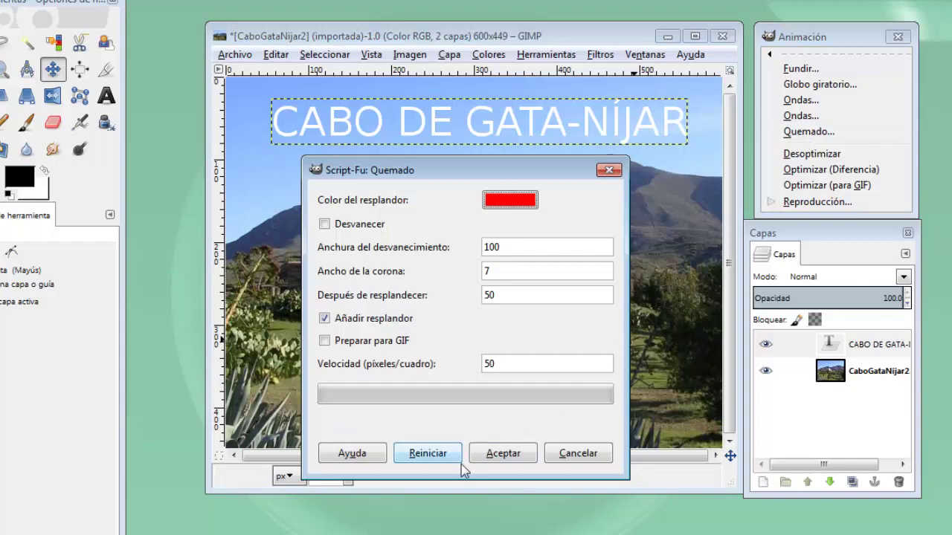
click(489, 454)
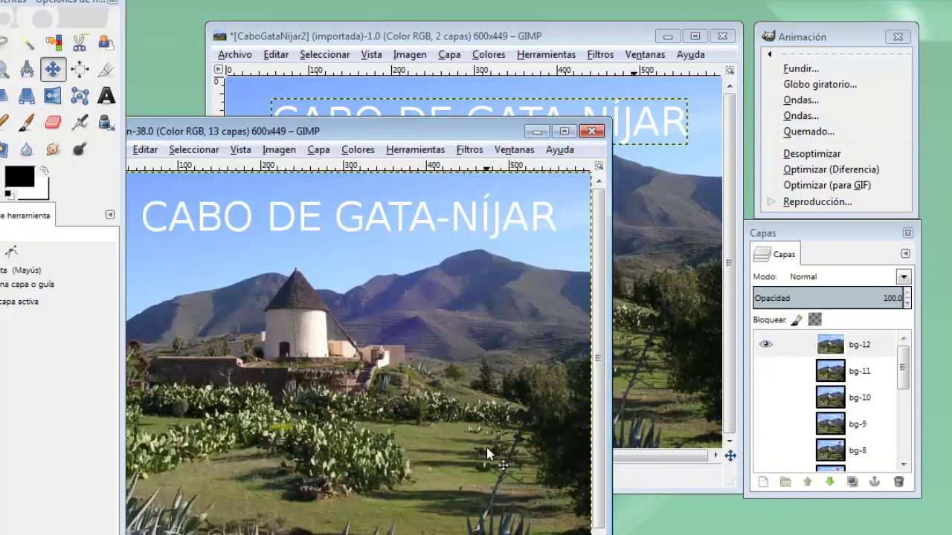
drag(476, 141, 556, 79)
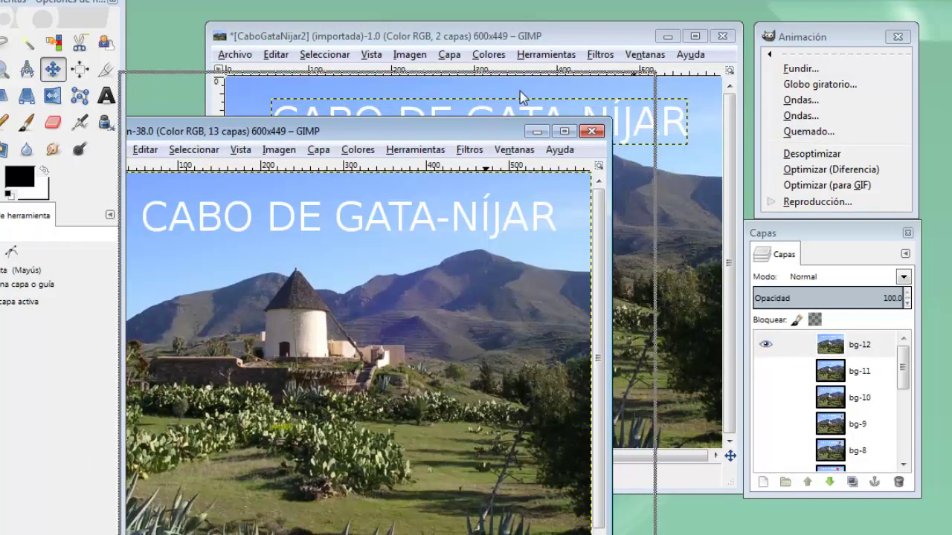
Step: Hide burn-in frames bg-12 through bg-9 and adjust the layer list to reach lower frames
click(766, 346)
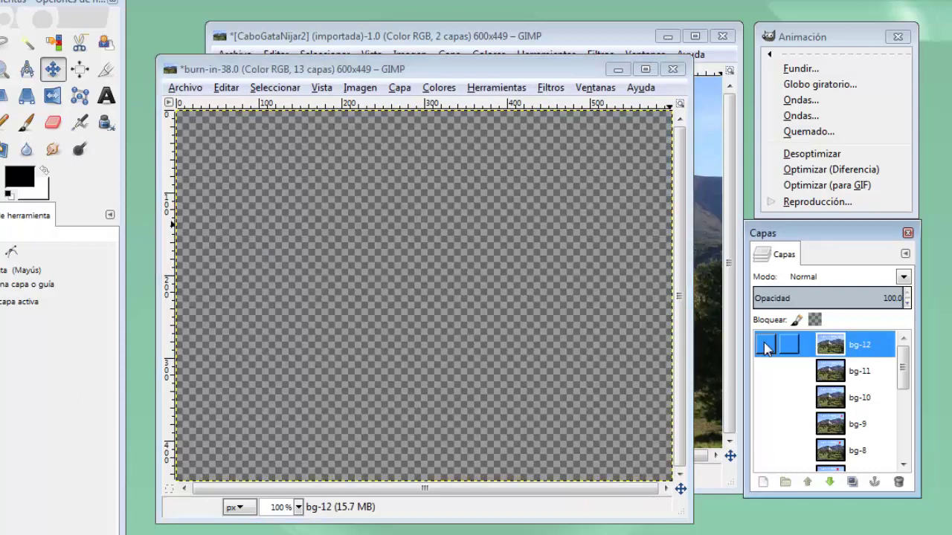
click(766, 344)
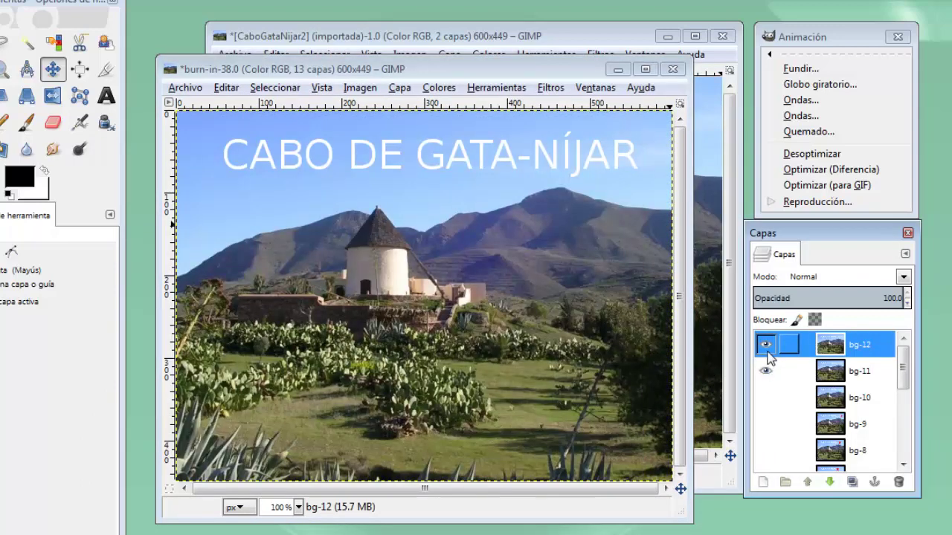
click(766, 348)
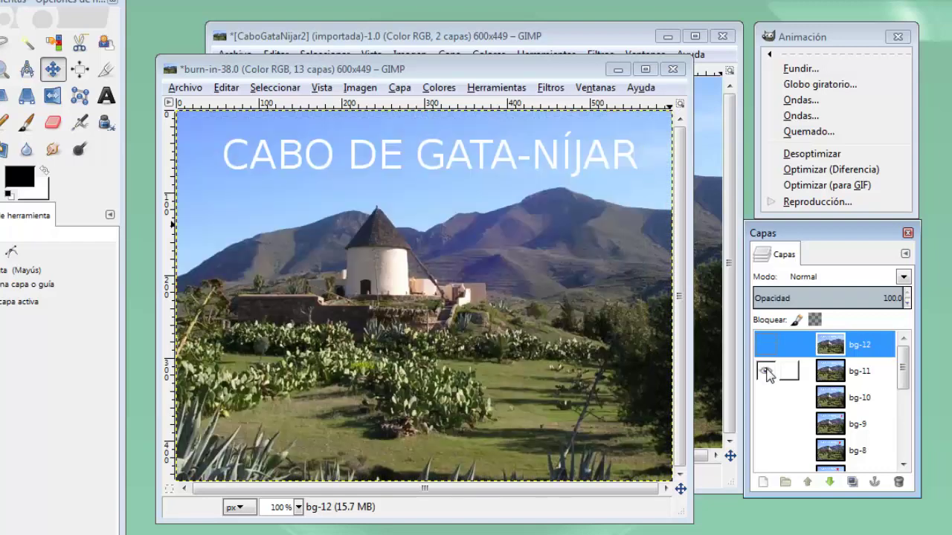
click(766, 371)
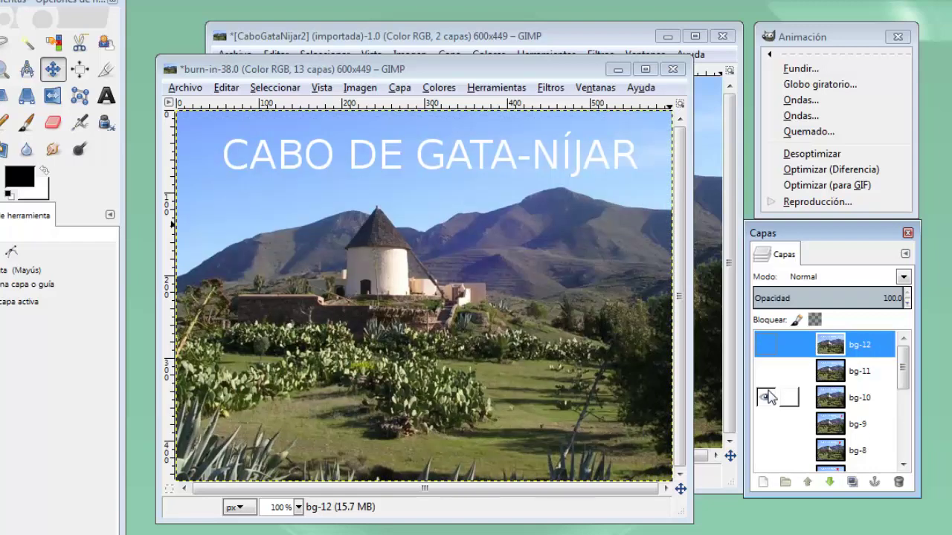
click(766, 398)
click(766, 424)
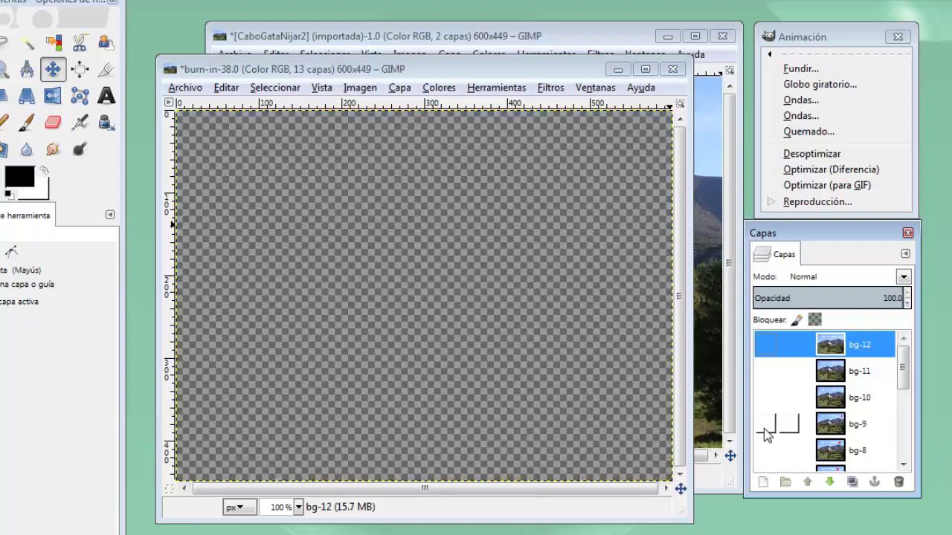
drag(903, 363, 904, 405)
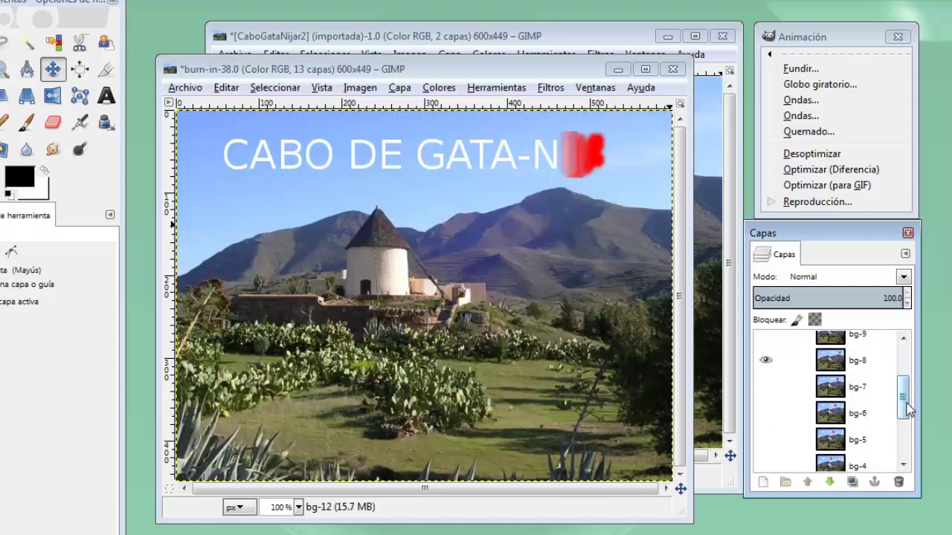
drag(766, 361, 769, 463)
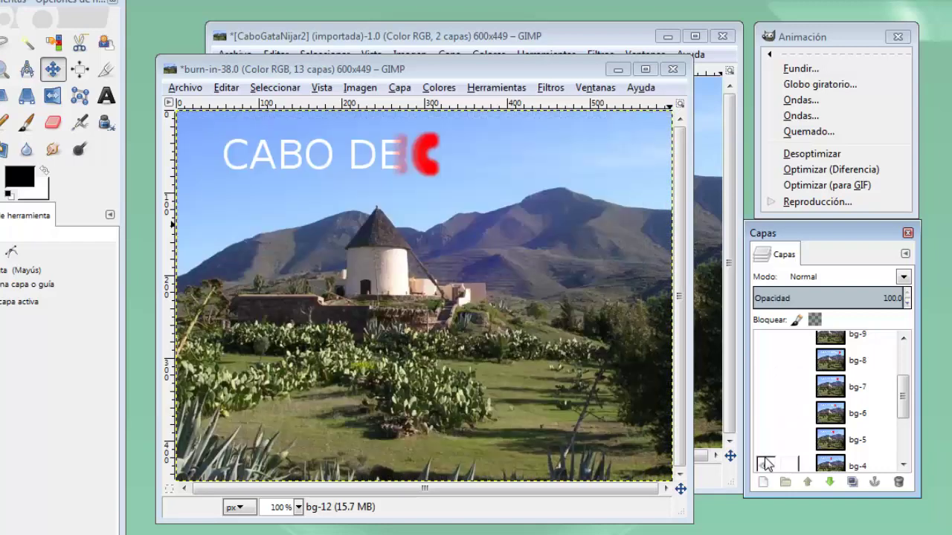
drag(903, 398, 905, 438)
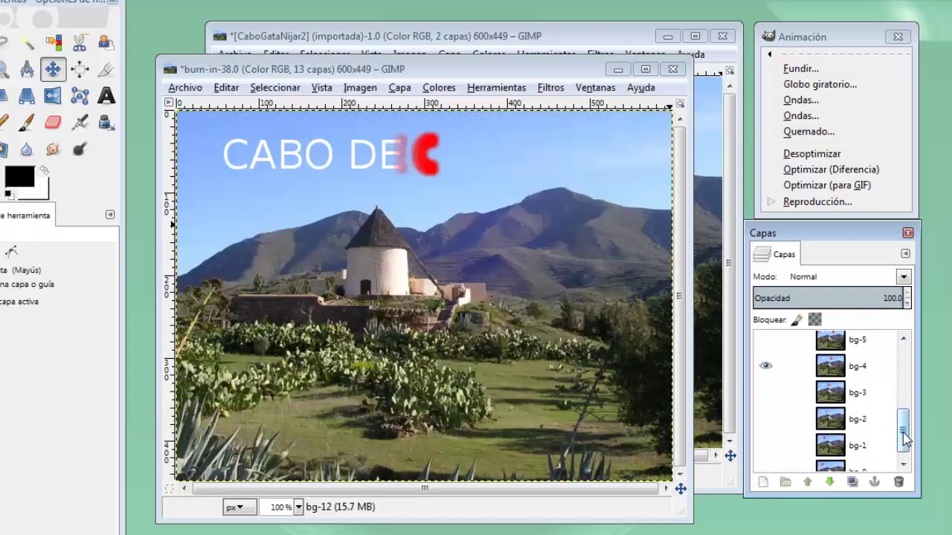
Step: Step through frames bg-4 to bg-1, ending on the first frame bg-0
click(766, 366)
click(767, 392)
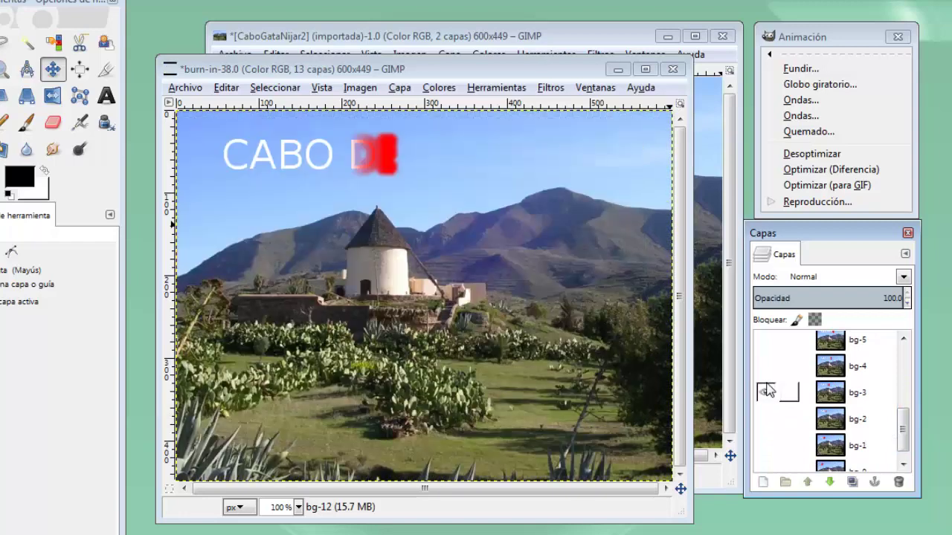
click(766, 392)
click(767, 419)
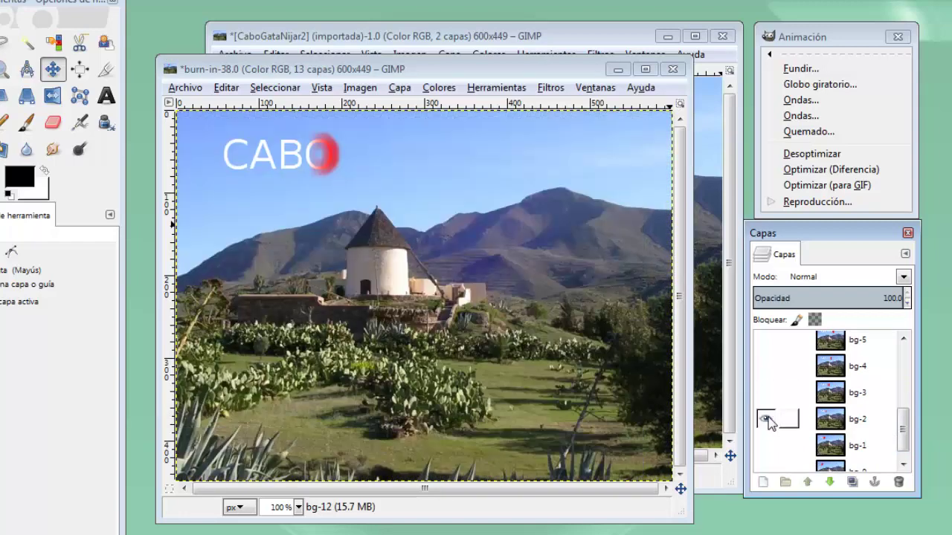
click(767, 420)
click(767, 446)
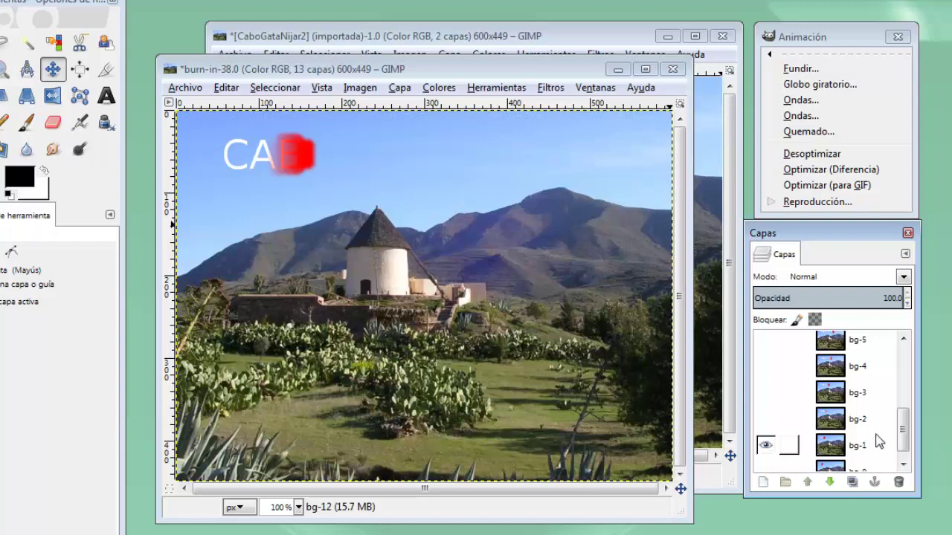
scroll(906, 452, down, 1)
click(766, 432)
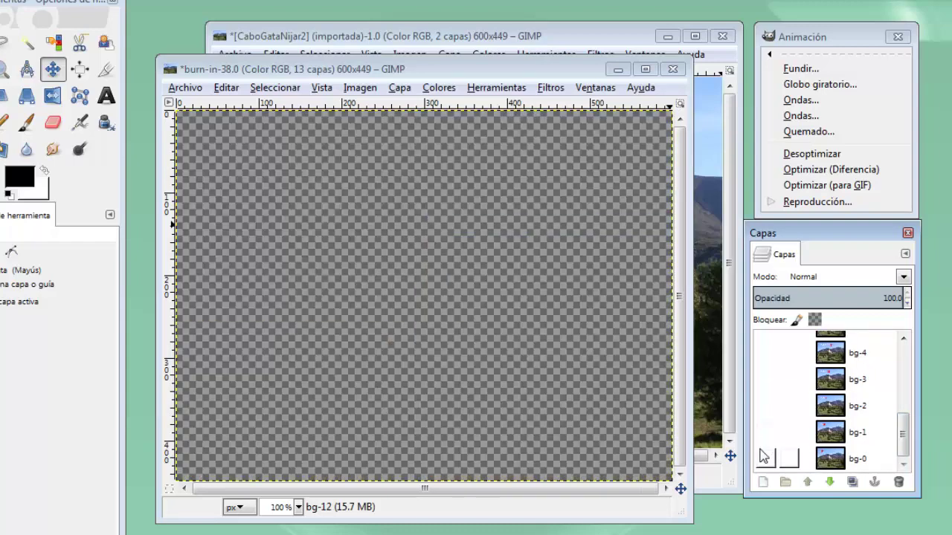
click(766, 458)
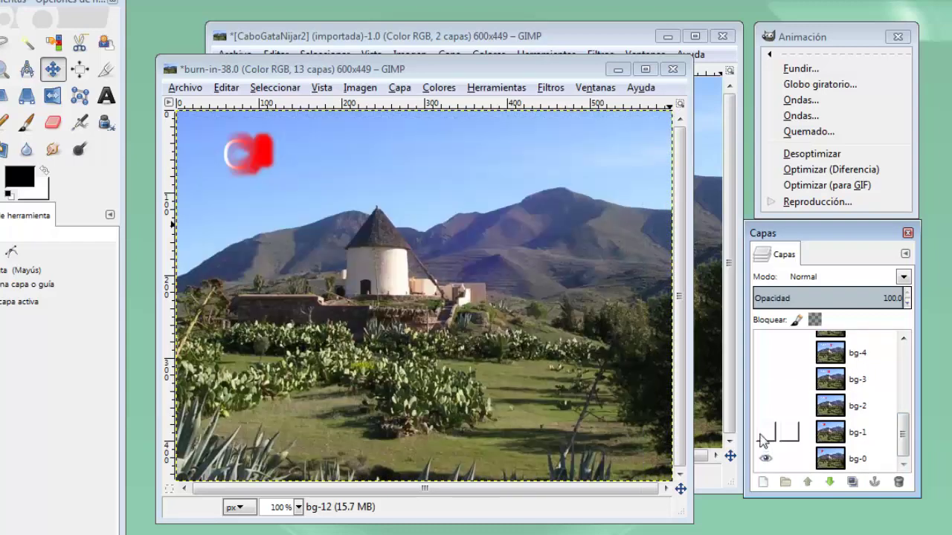
Step: Close both the burn-in animation and CaboGataNijar2, choosing Descartar cambios for each
click(675, 73)
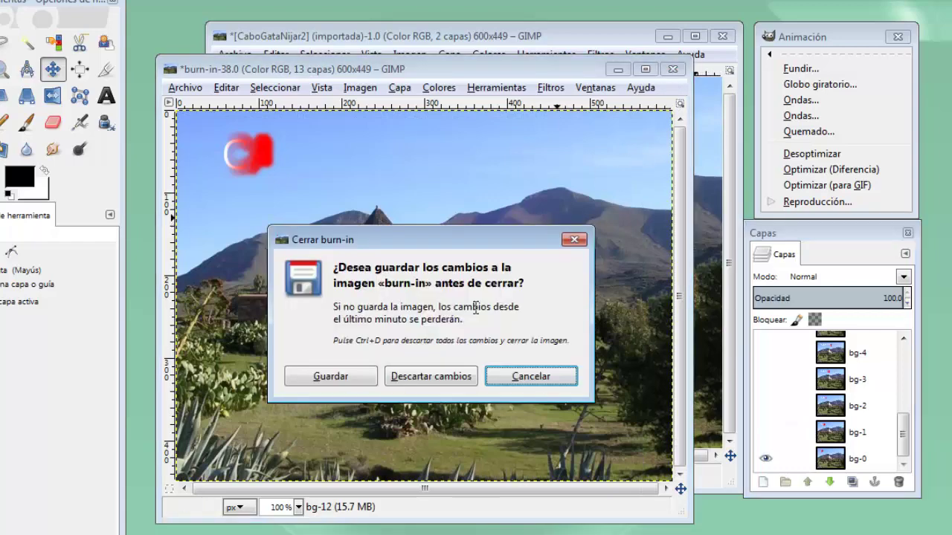
click(431, 378)
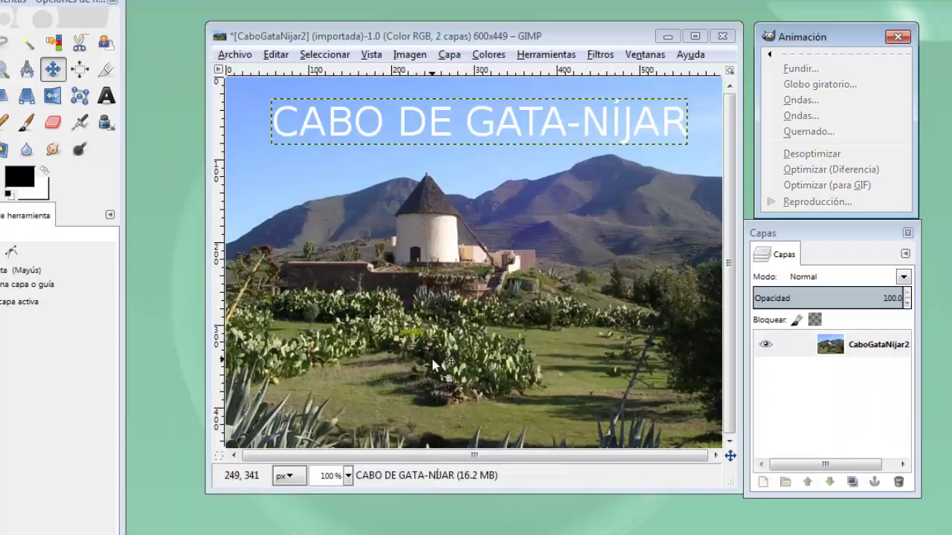
click(528, 33)
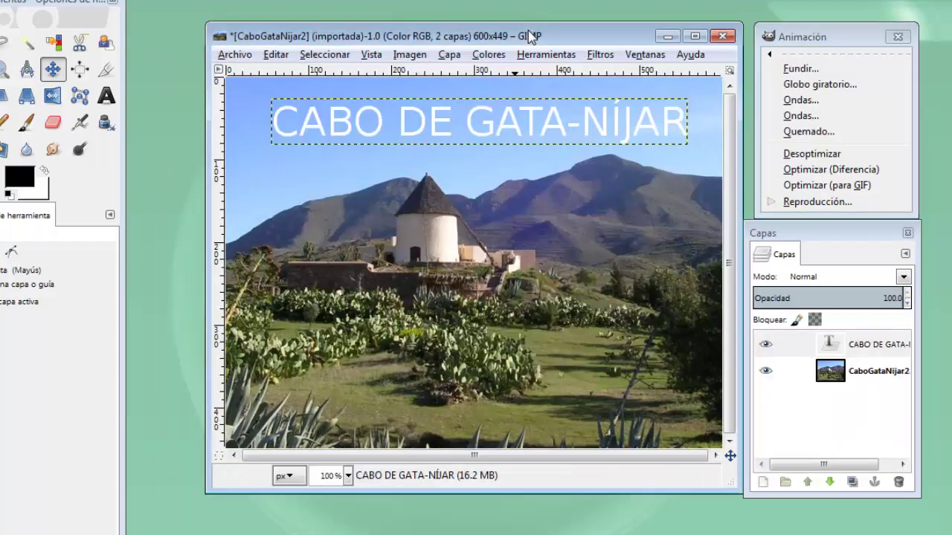
click(722, 36)
click(489, 346)
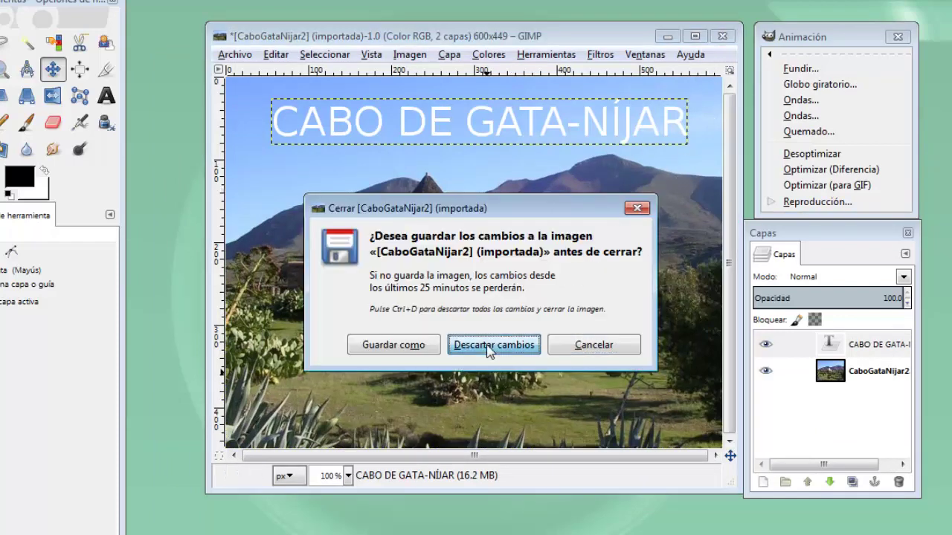
Step: Open desoptimizar.xcf, the four black circles animation
click(228, 59)
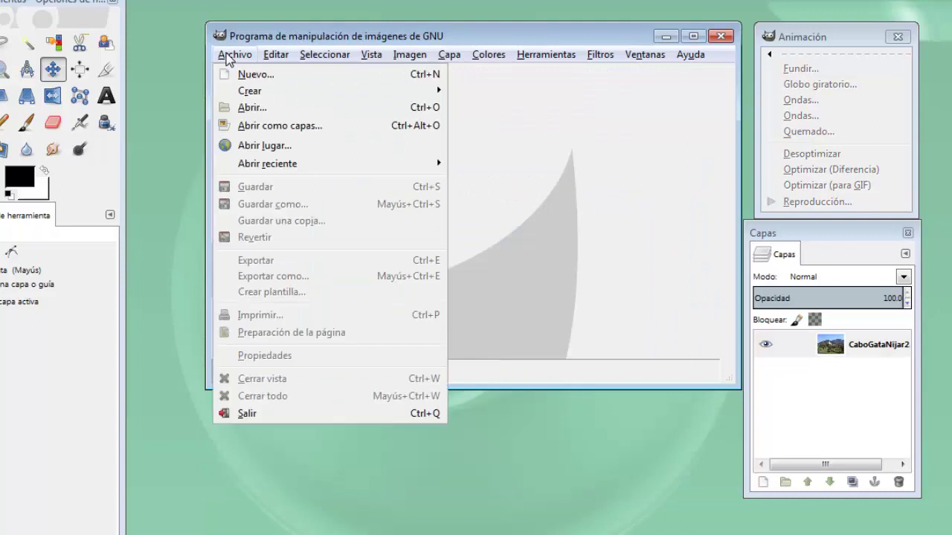
click(248, 109)
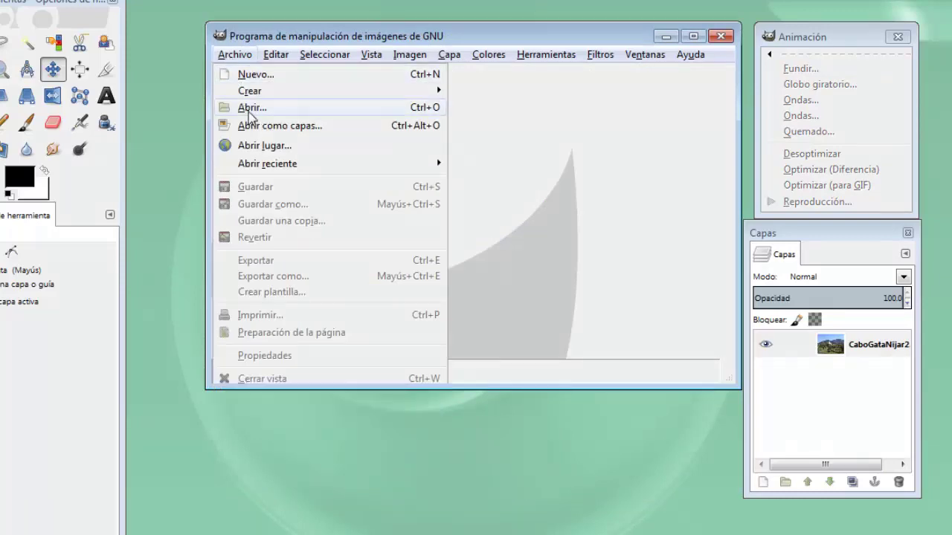
click(223, 177)
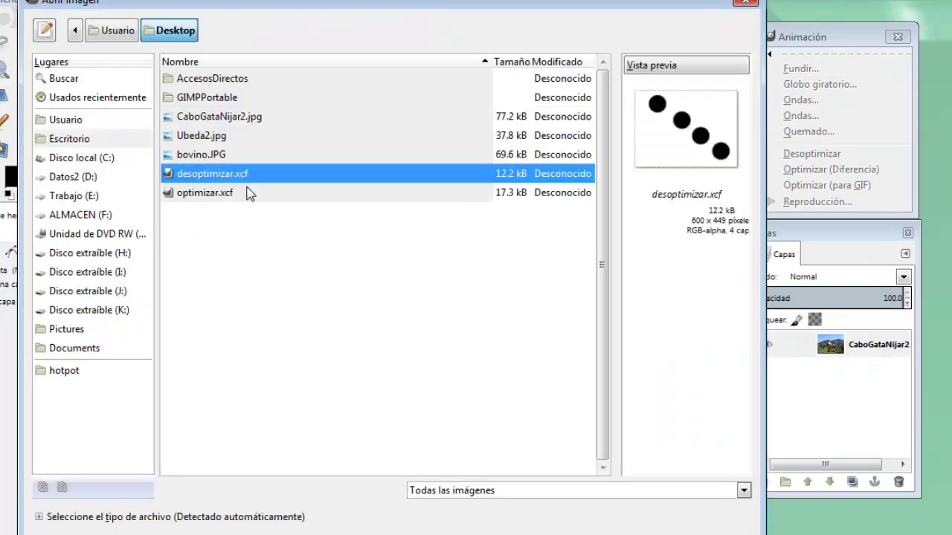
key(Return)
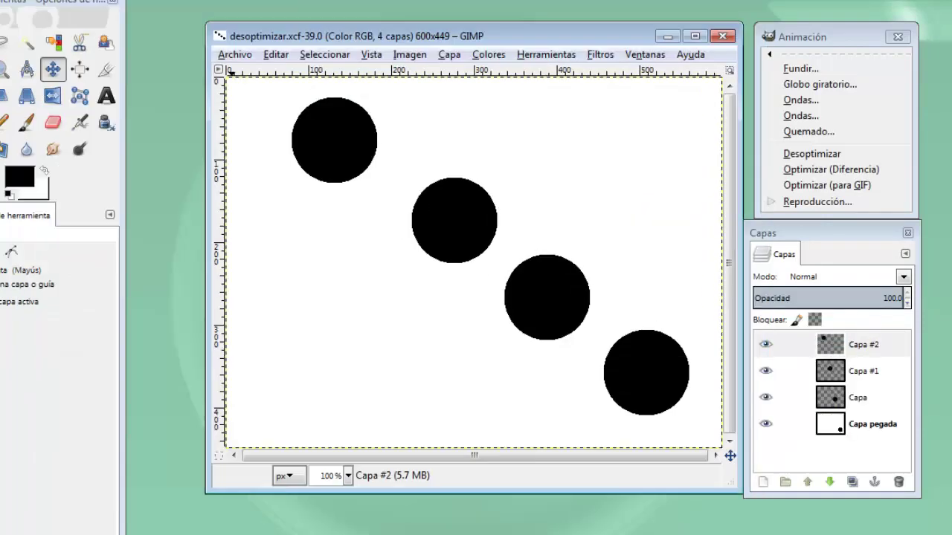
drag(573, 36, 540, 30)
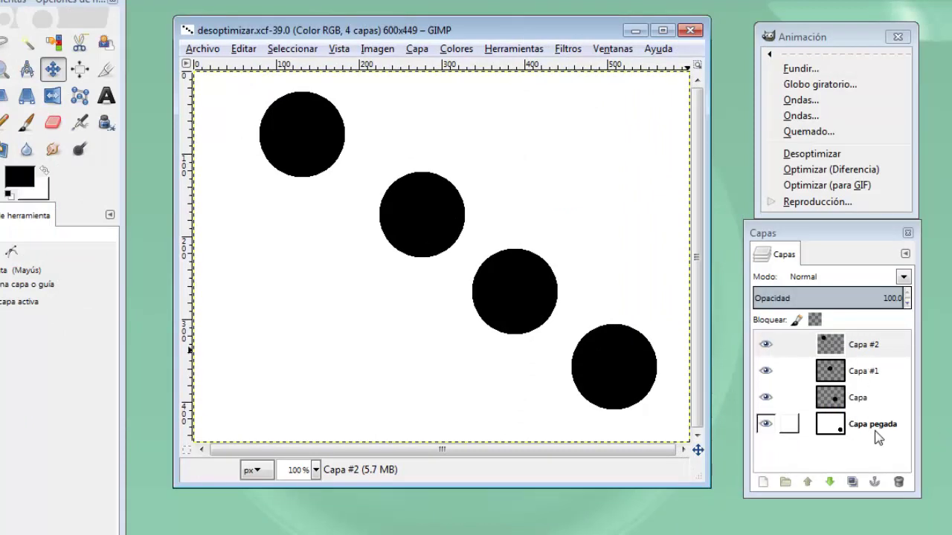
Step: Toggle the Capa, Capa #1 and Capa #2 frame layers off and on to check each circle
click(766, 397)
click(766, 397)
click(766, 370)
click(766, 370)
click(766, 345)
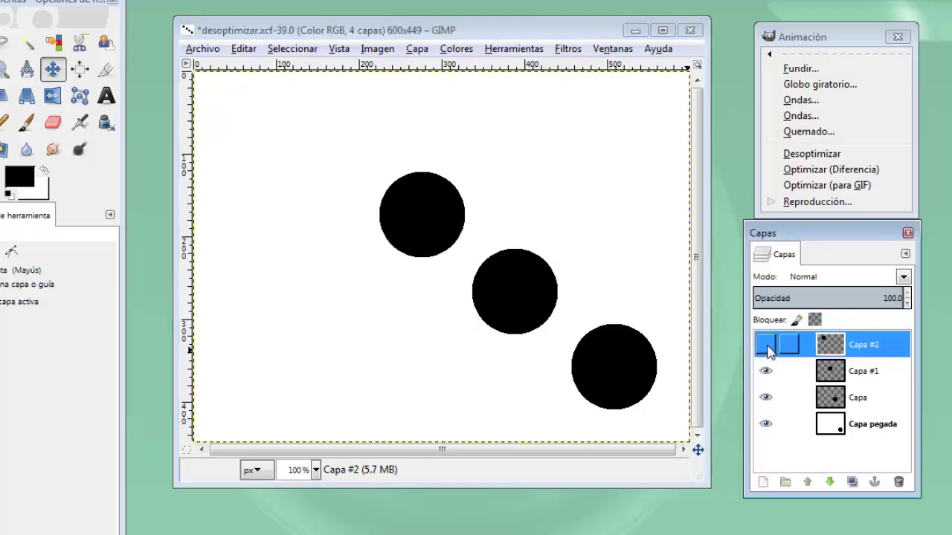
click(766, 344)
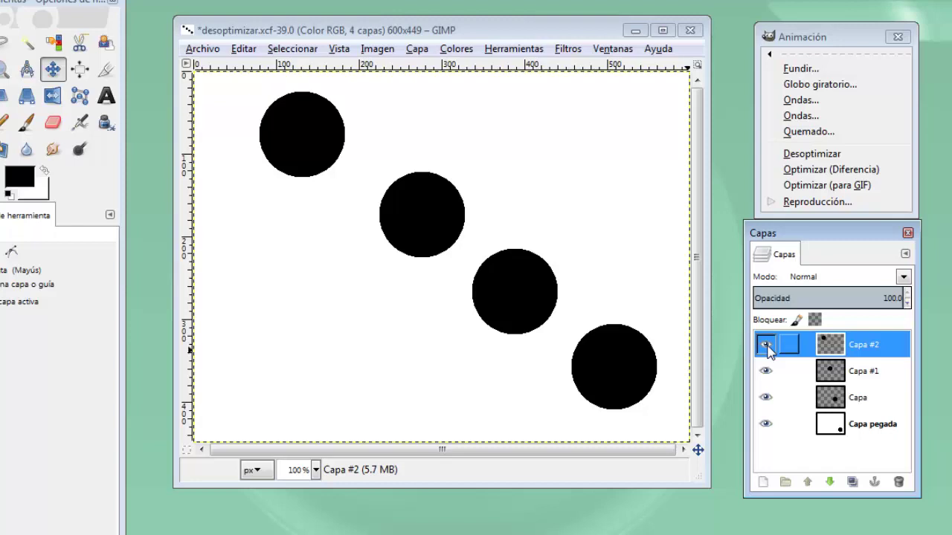
Step: Run Desoptimizar, inspect the Capa pegada, Capa and Capa #1 100ms frames, then close the copy
click(824, 155)
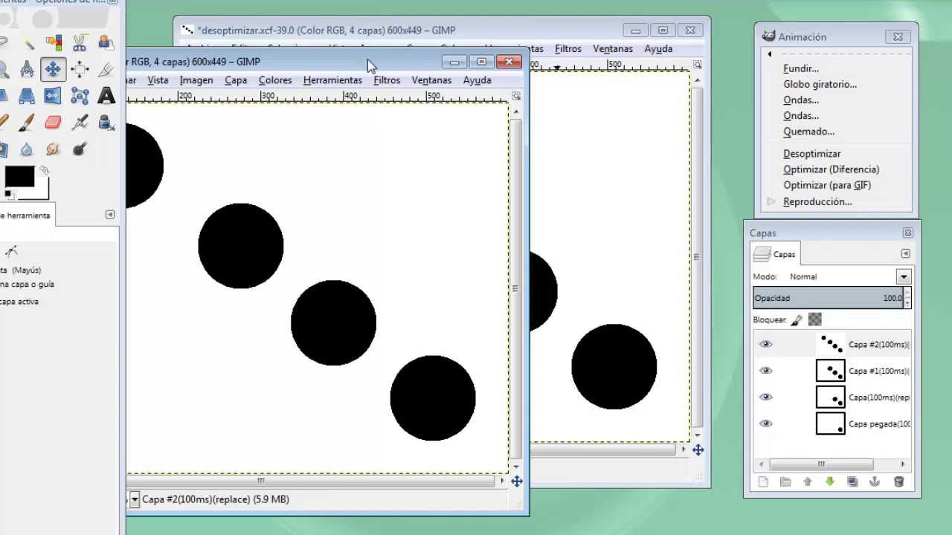
drag(368, 62, 515, 61)
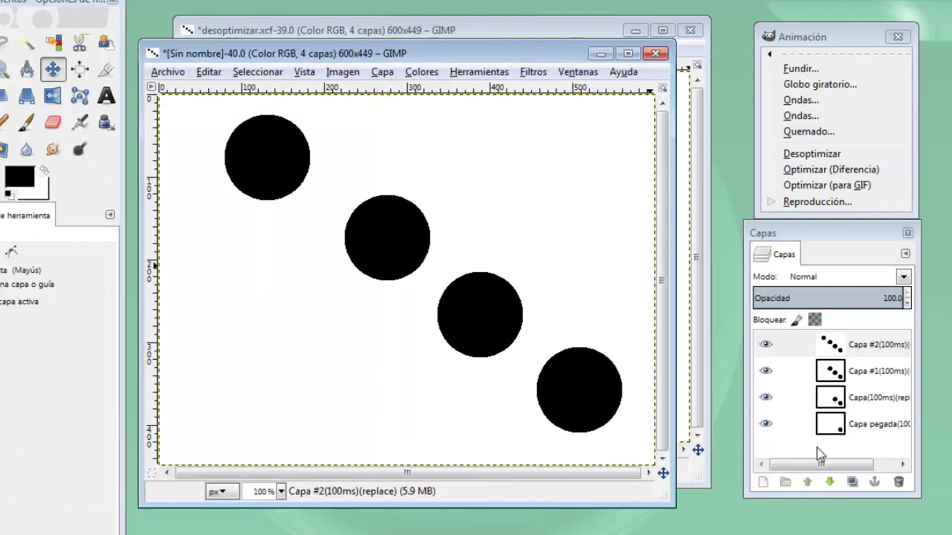
click(870, 432)
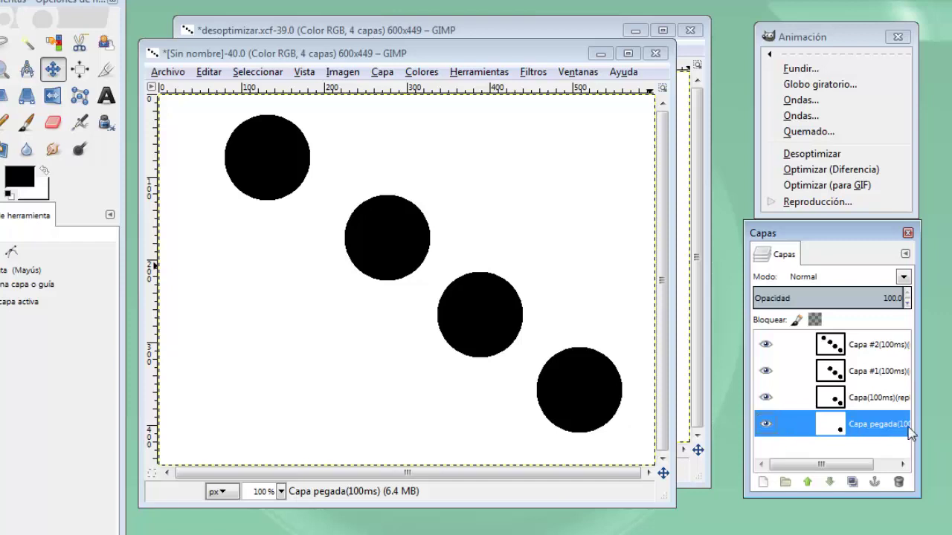
click(868, 402)
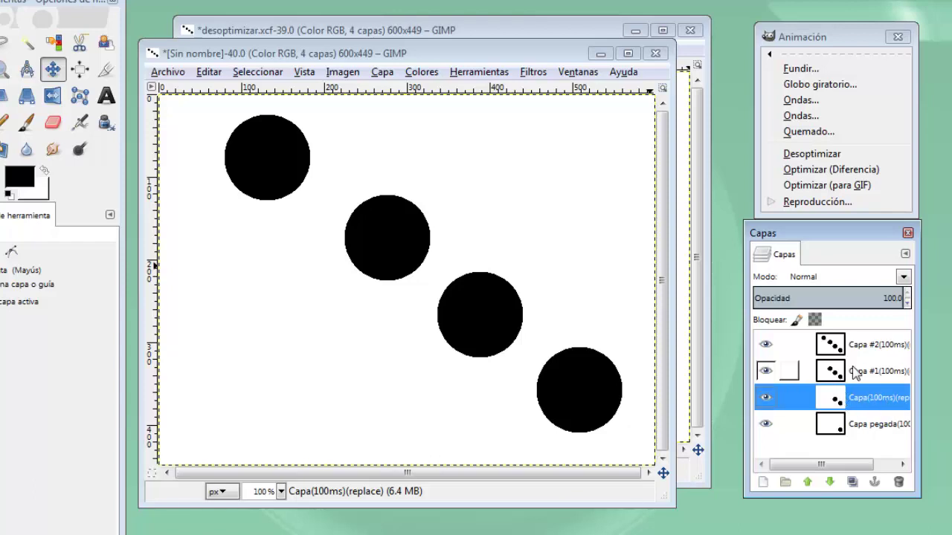
click(866, 372)
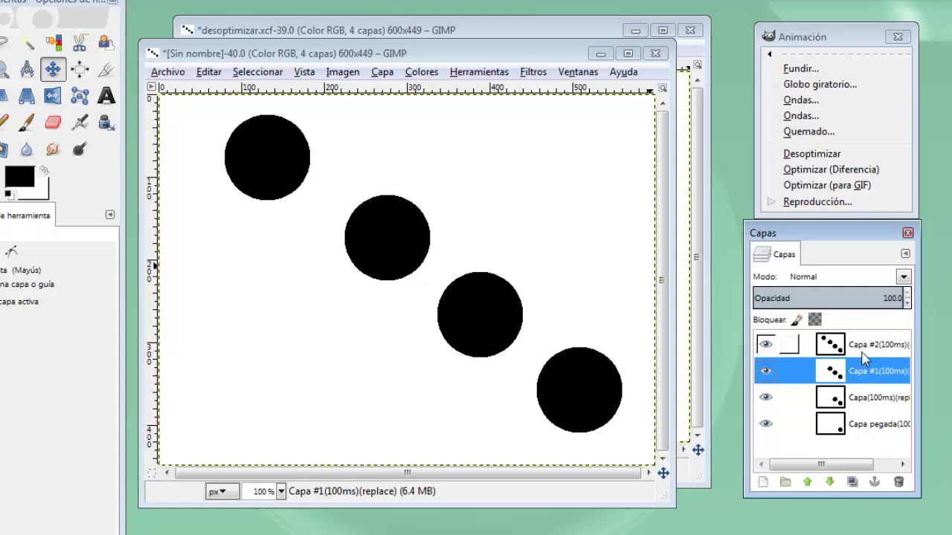
click(656, 53)
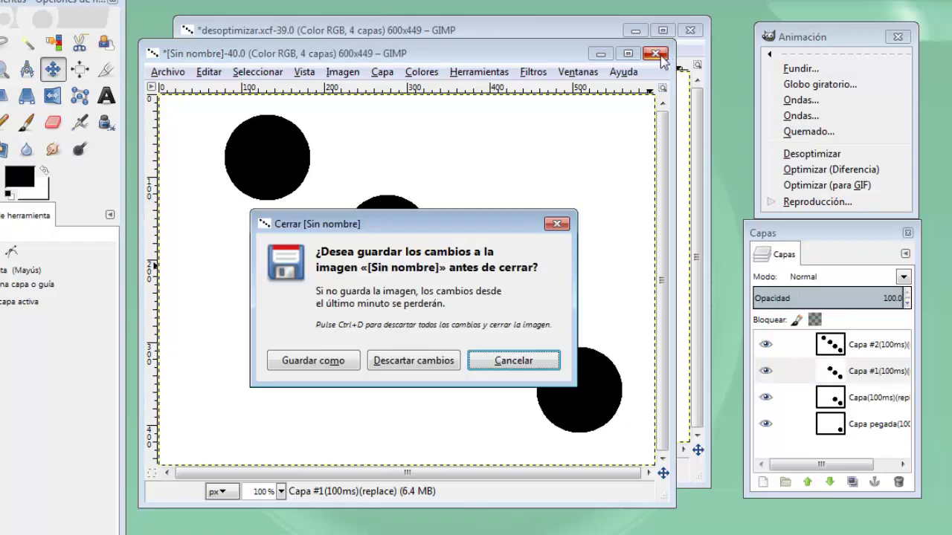
Step: Close the unoptimized copy and desoptimizar.xcf, discarding changes to both
click(431, 364)
click(690, 31)
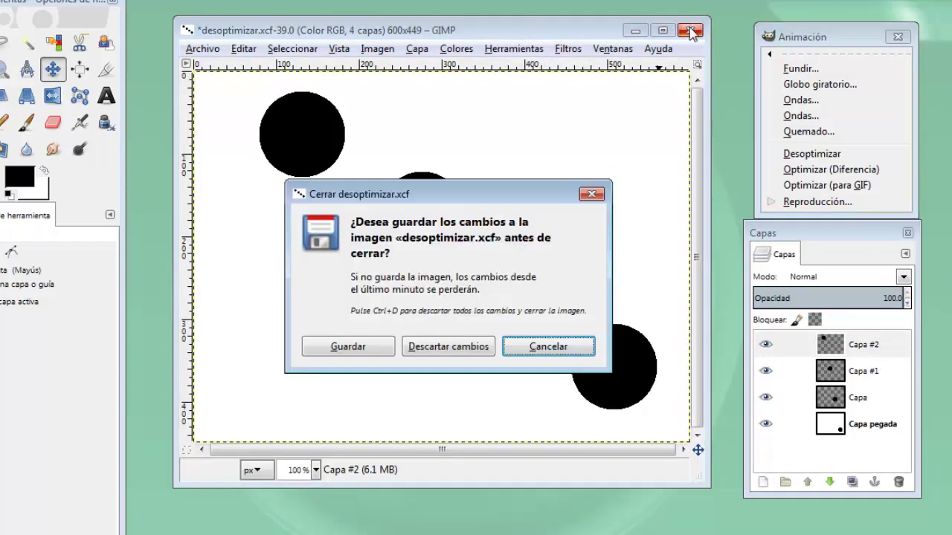
click(437, 347)
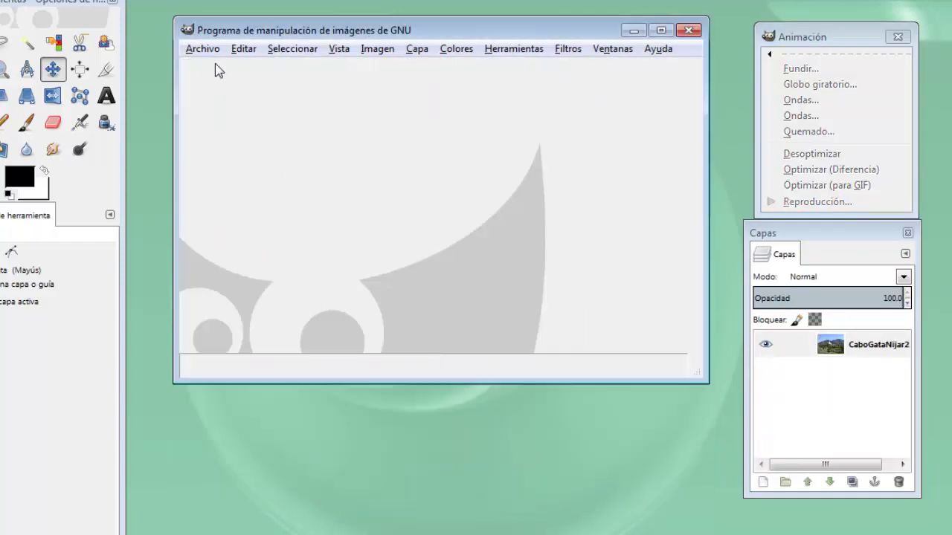
Step: Open optimizar.xcf
click(204, 49)
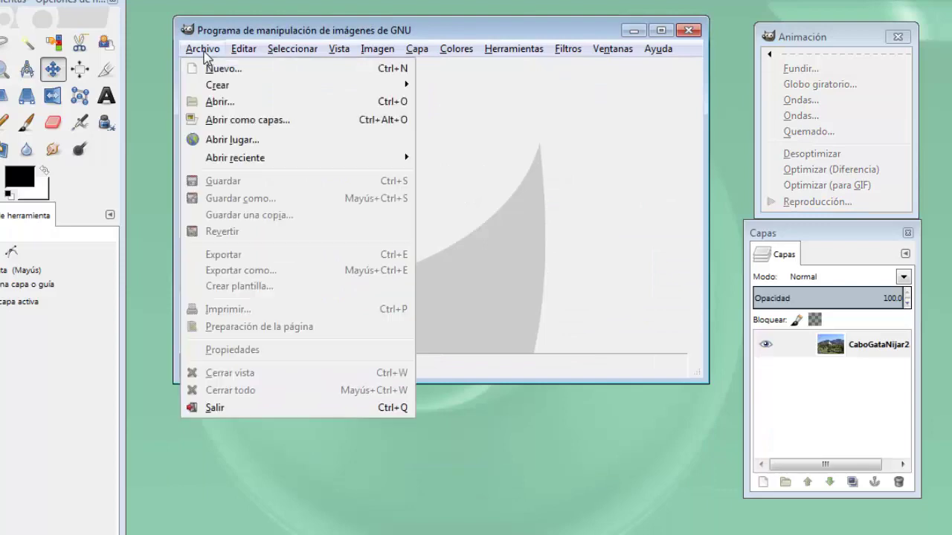
click(218, 104)
click(203, 195)
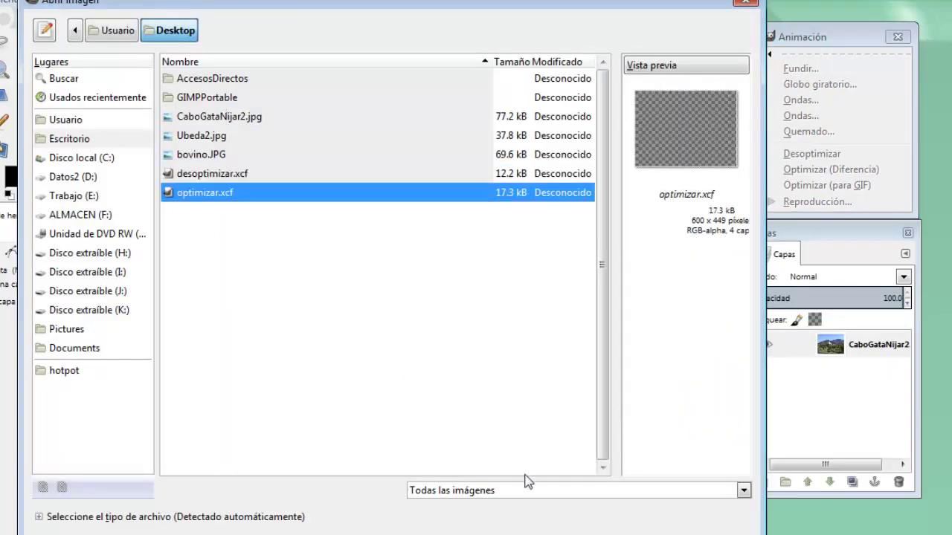
key(Return)
Step: Make the Capa pegada, Capa, Capa #1 and Capa #2 frame layers visible
click(766, 425)
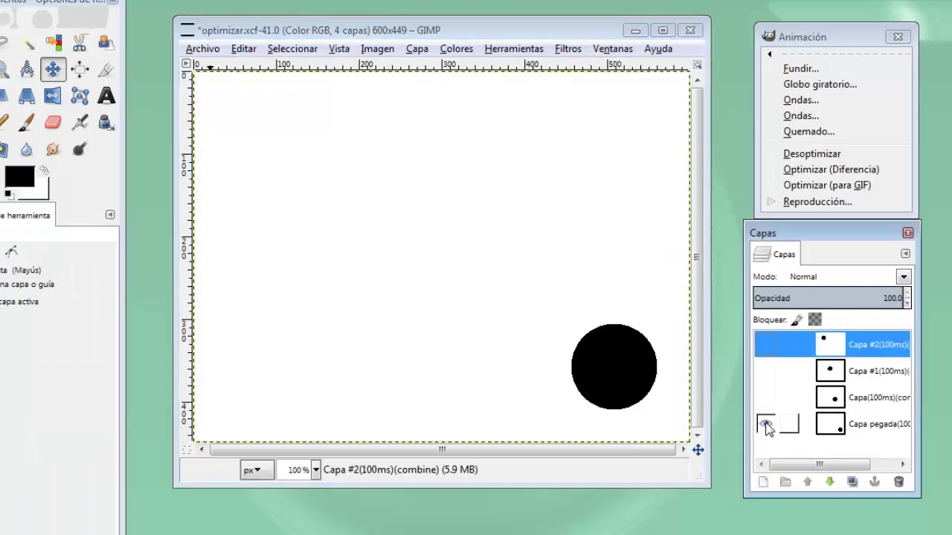
click(766, 397)
click(766, 372)
click(766, 344)
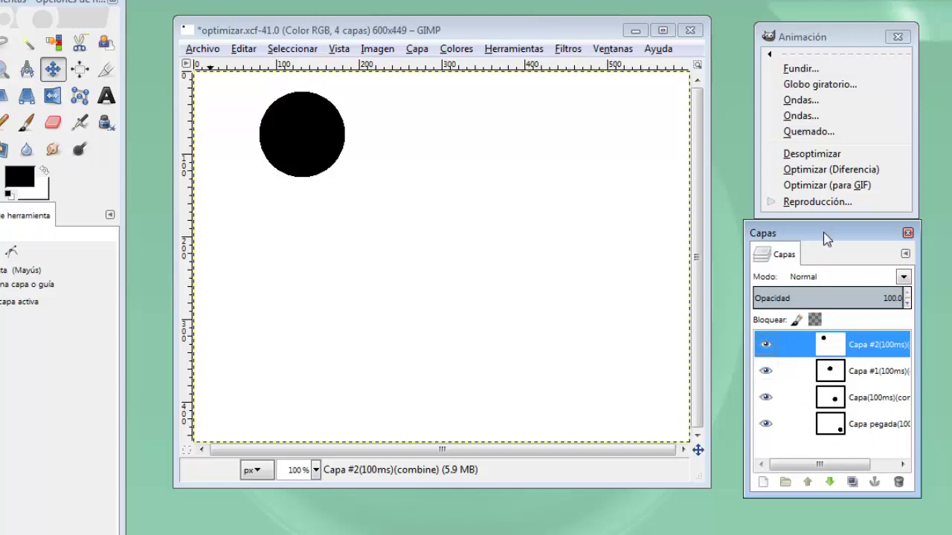
Step: Apply Optimizar (Diferencia), then toggle the copy's Capa #2 and Capa layers to inspect frames
click(839, 171)
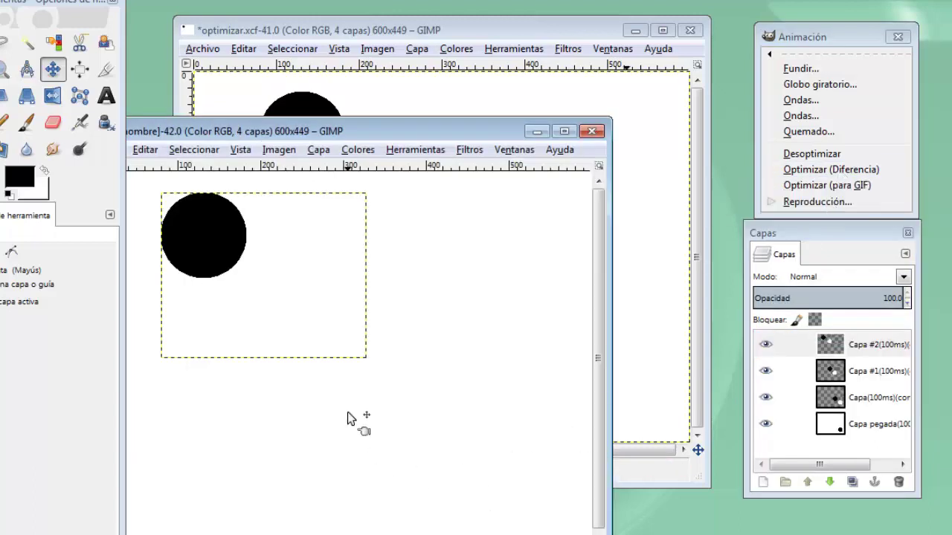
drag(318, 134, 416, 97)
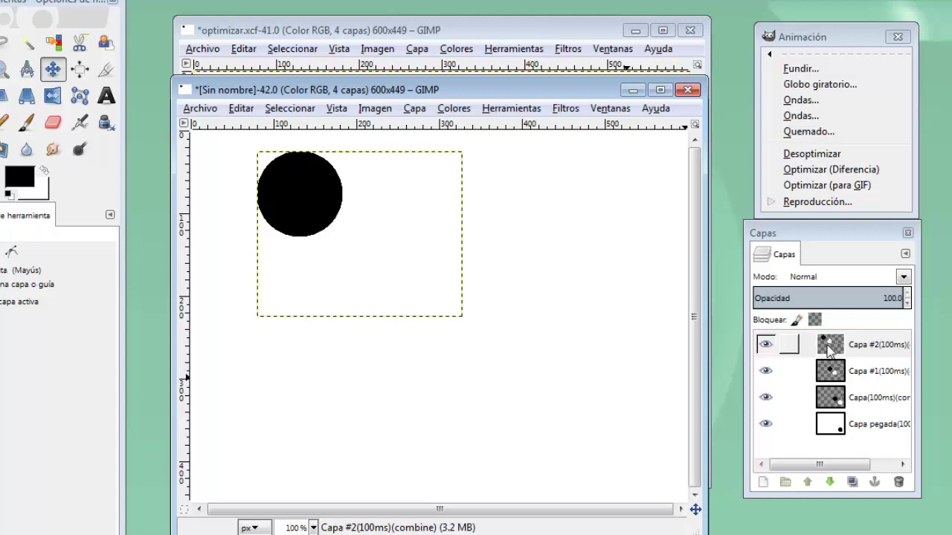
click(765, 344)
click(765, 372)
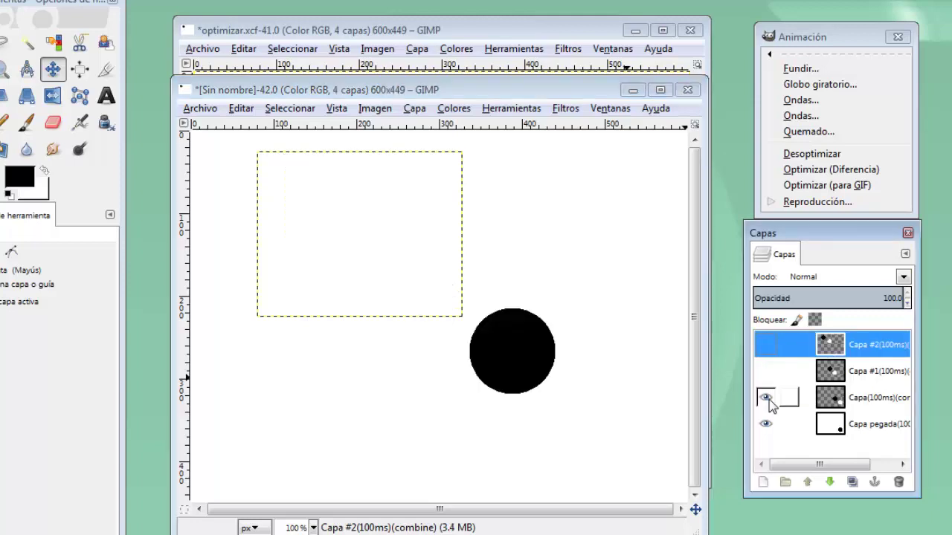
click(769, 399)
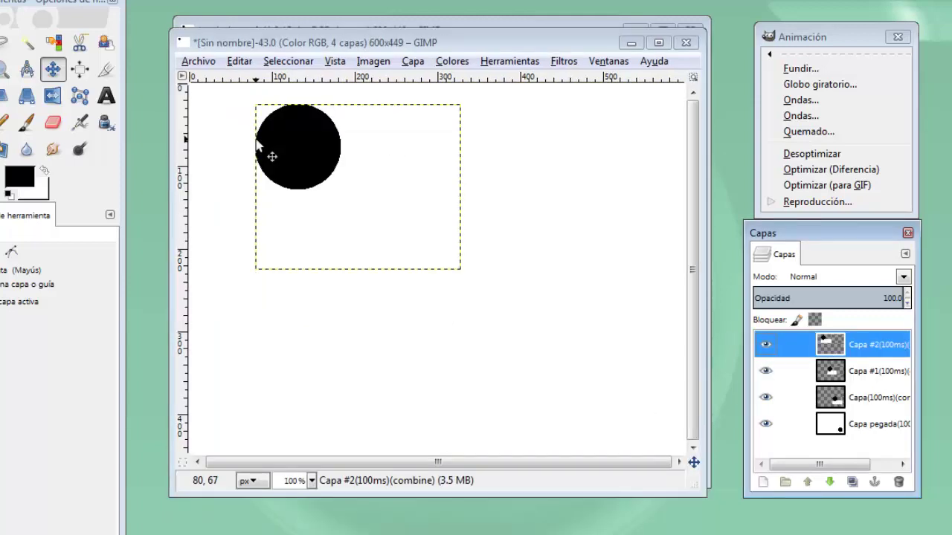
Step: Play the optimized circle animation in the Reproducción window at 10 fps, then stop it
click(809, 202)
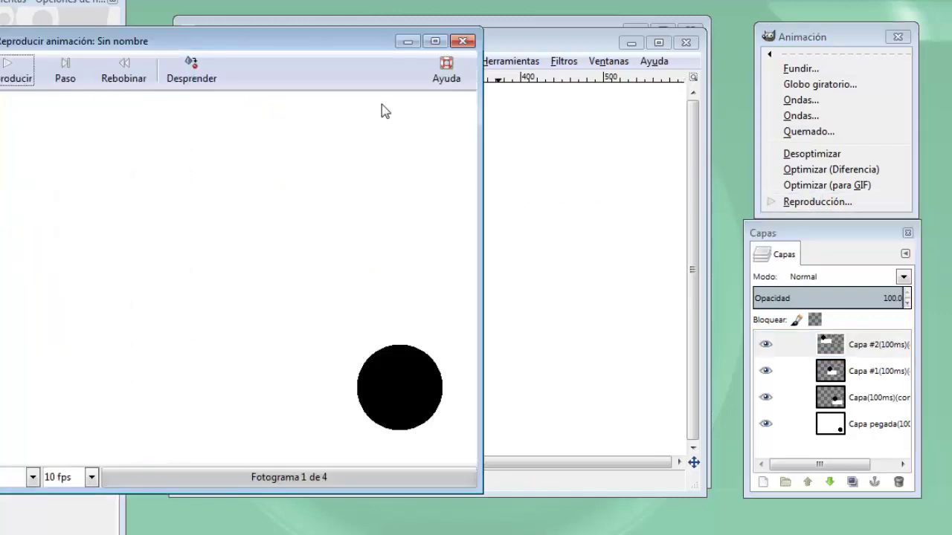
drag(292, 39, 397, 46)
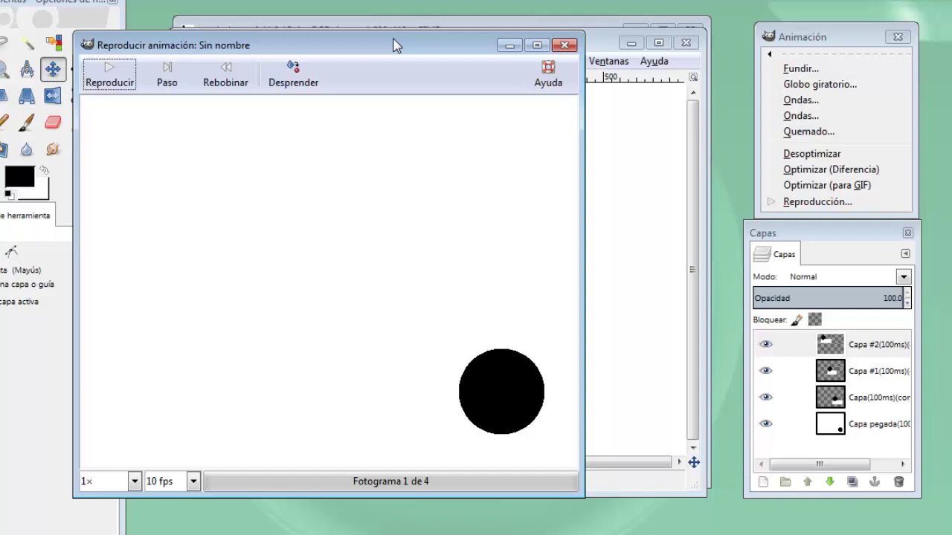
click(104, 86)
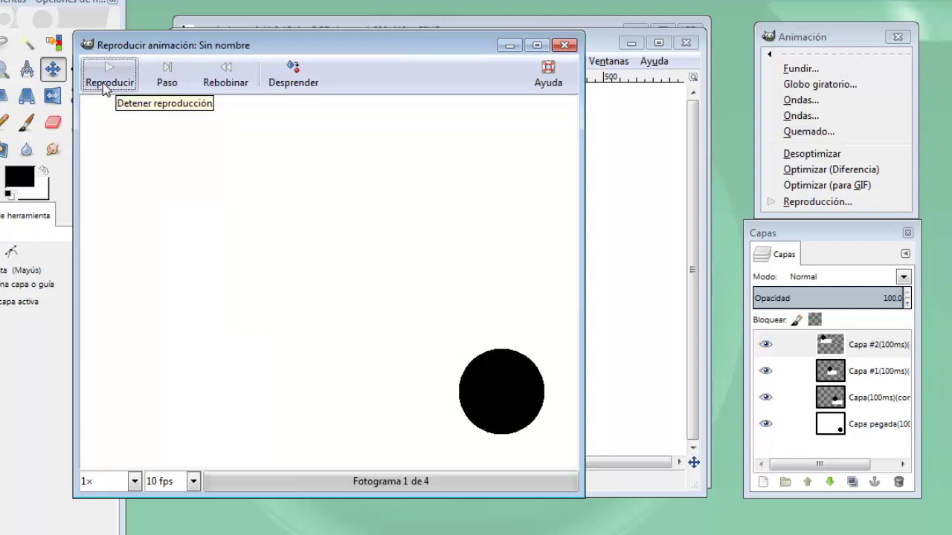
click(105, 87)
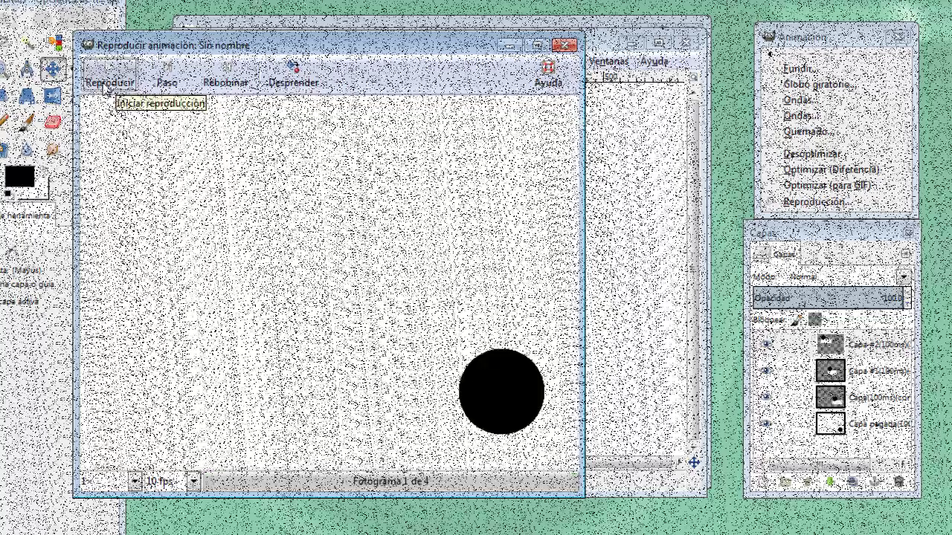